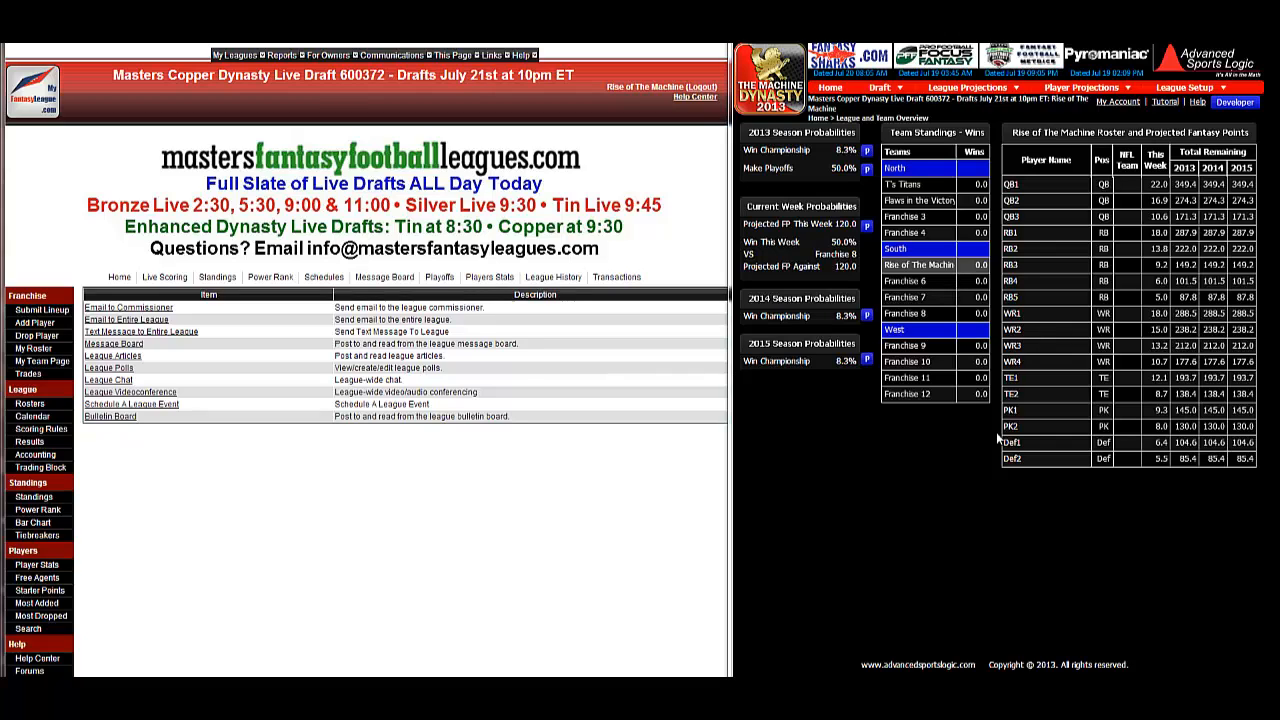
Open the league's starting lineup requirements to review the starting positions
click(1182, 88)
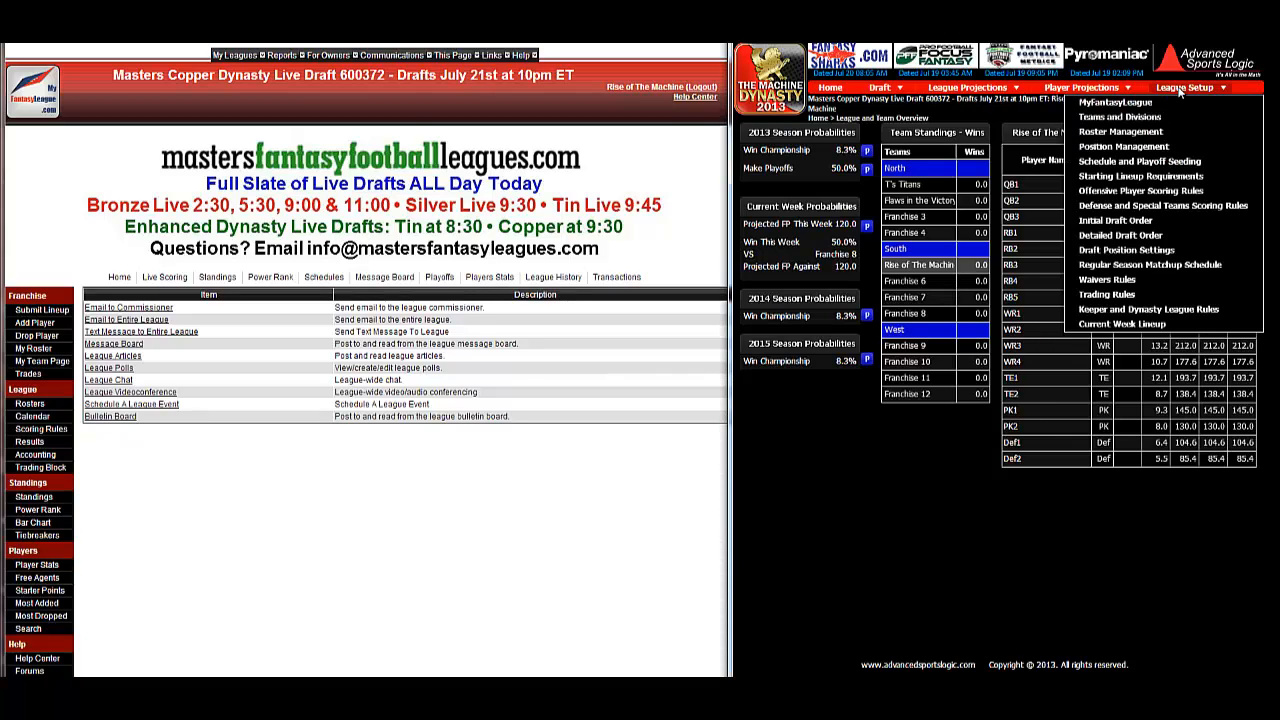
click(1176, 177)
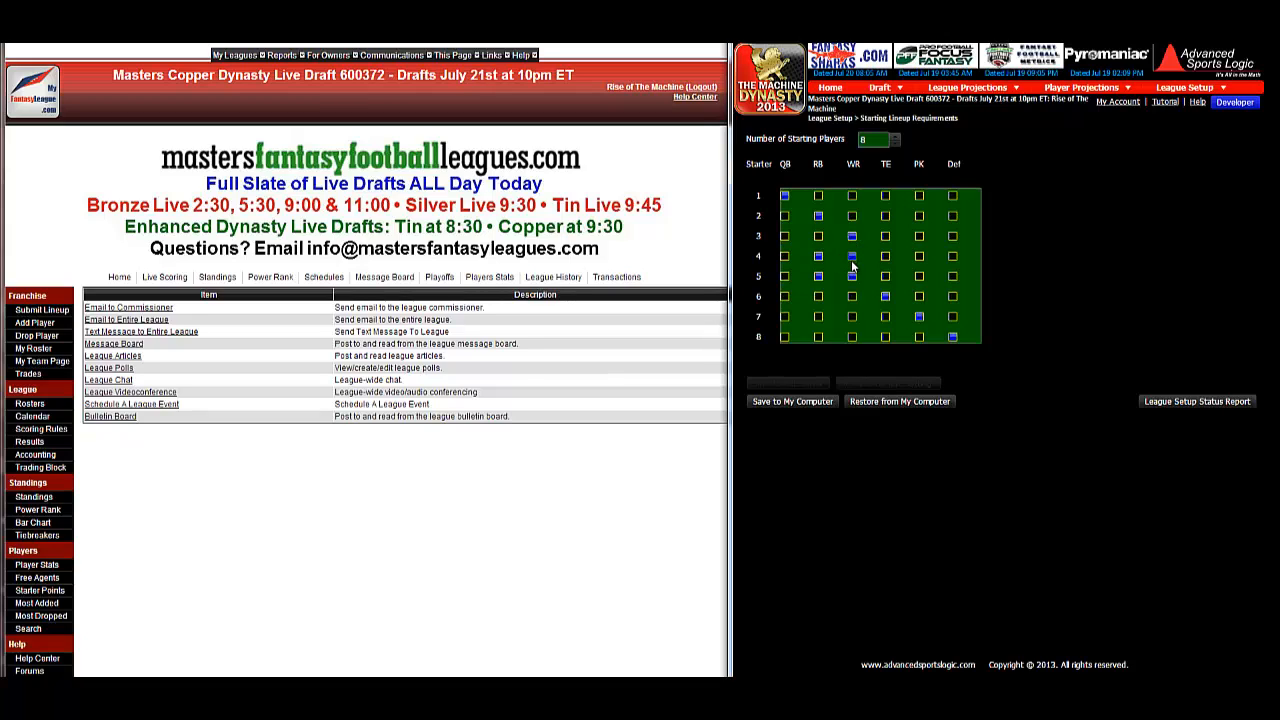
Set the earliest draft round to 10 for Def and 11 for PK in the draft position settings, and save them to the ASL server
mouse_move(1185, 90)
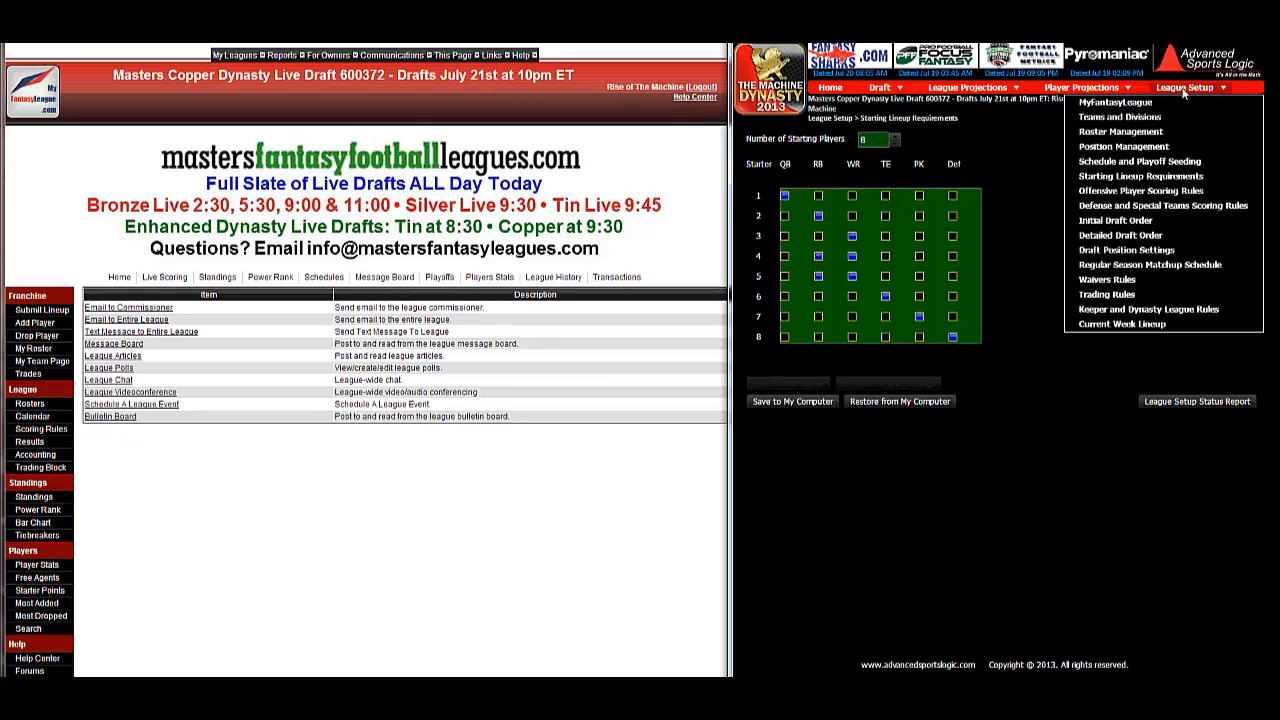
click(1151, 256)
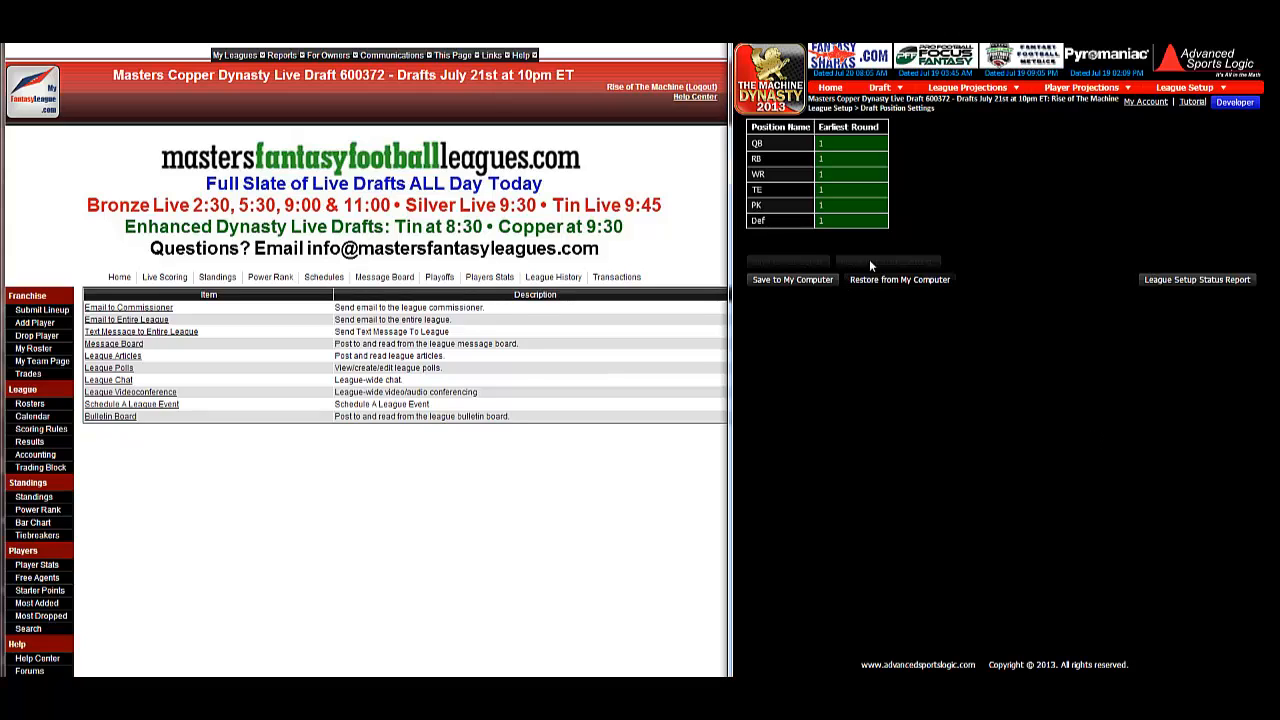
click(834, 221)
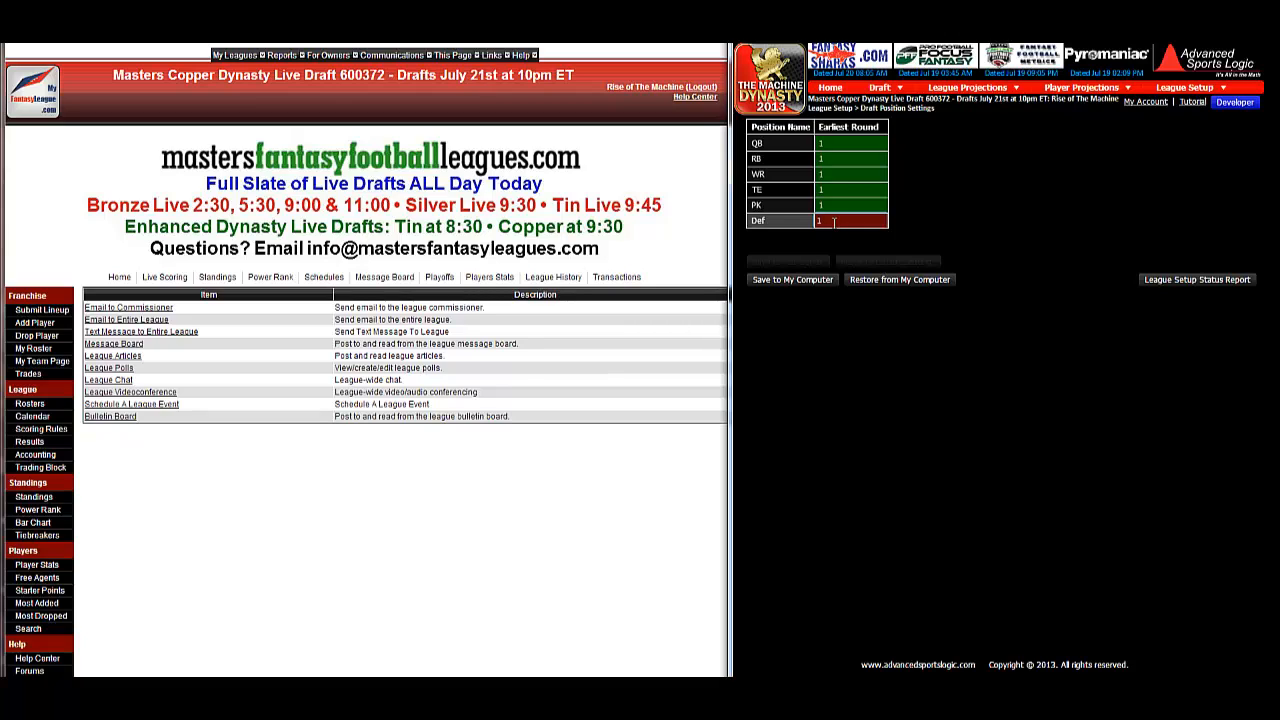
text(0)
click(775, 223)
click(832, 209)
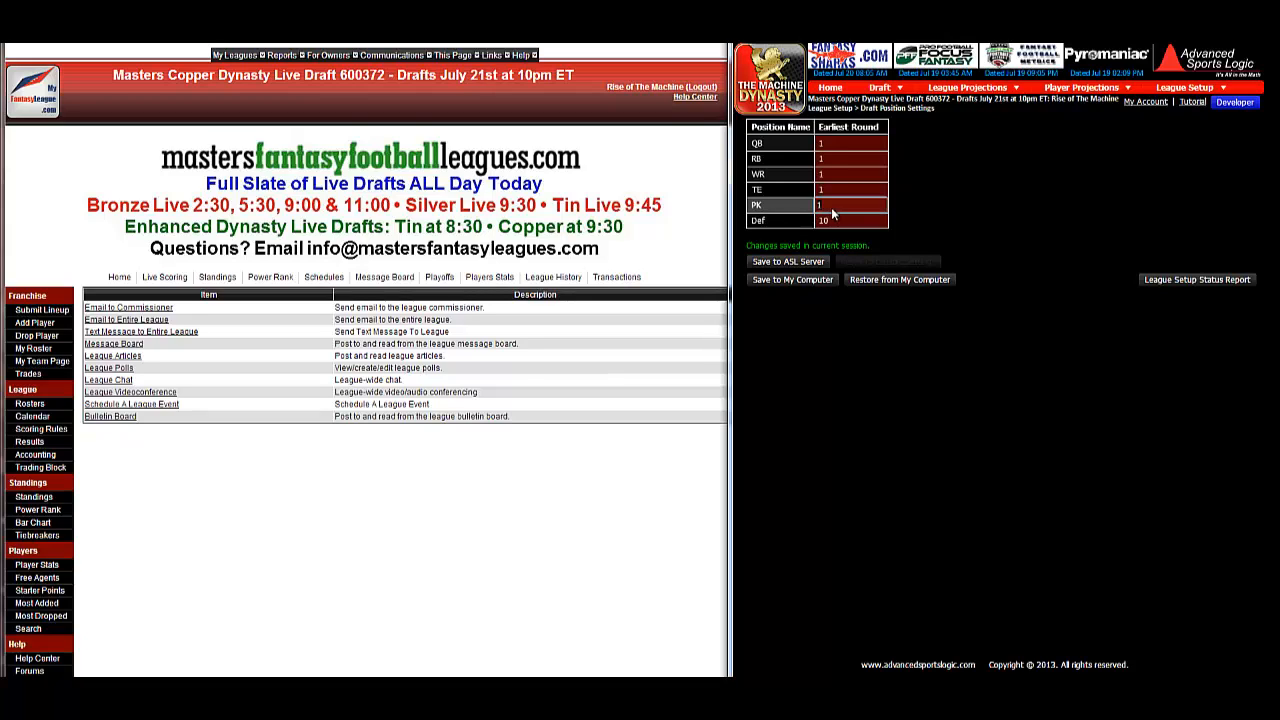
text(1)
click(937, 235)
click(818, 262)
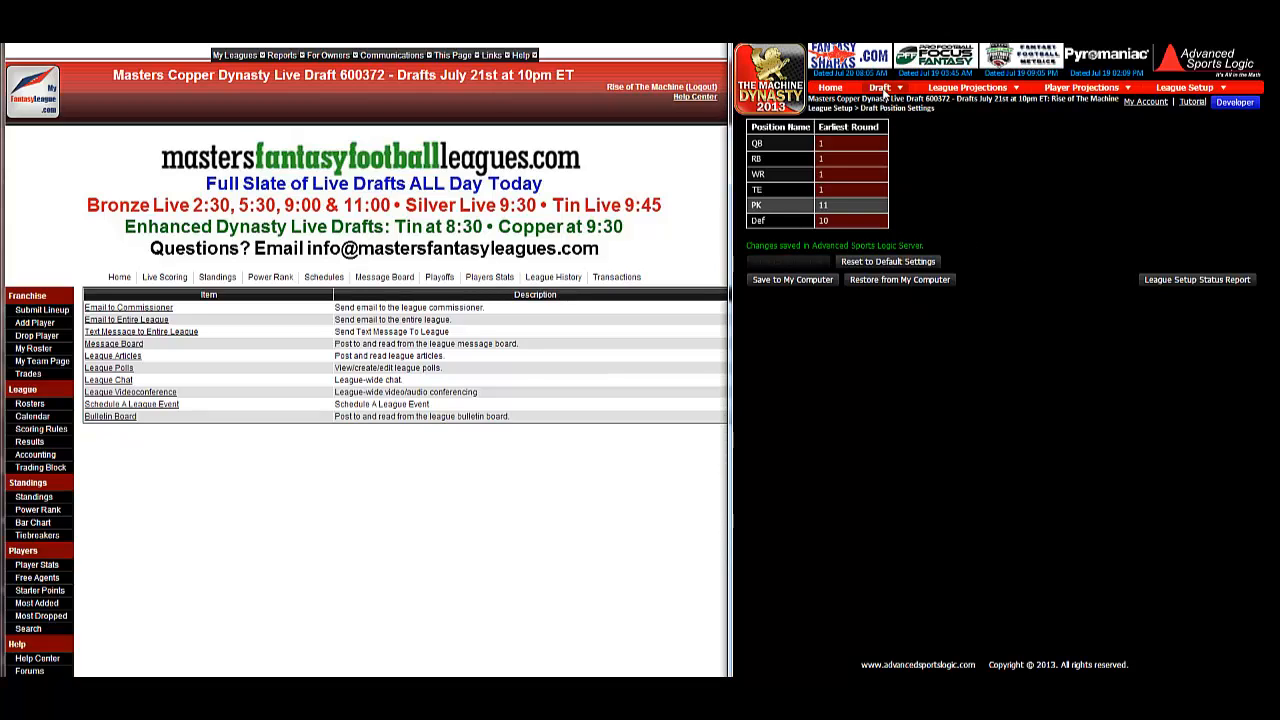
Generate draft pick recommendations for my team and inspect the franchises' win probabilities in the pie chart
click(881, 88)
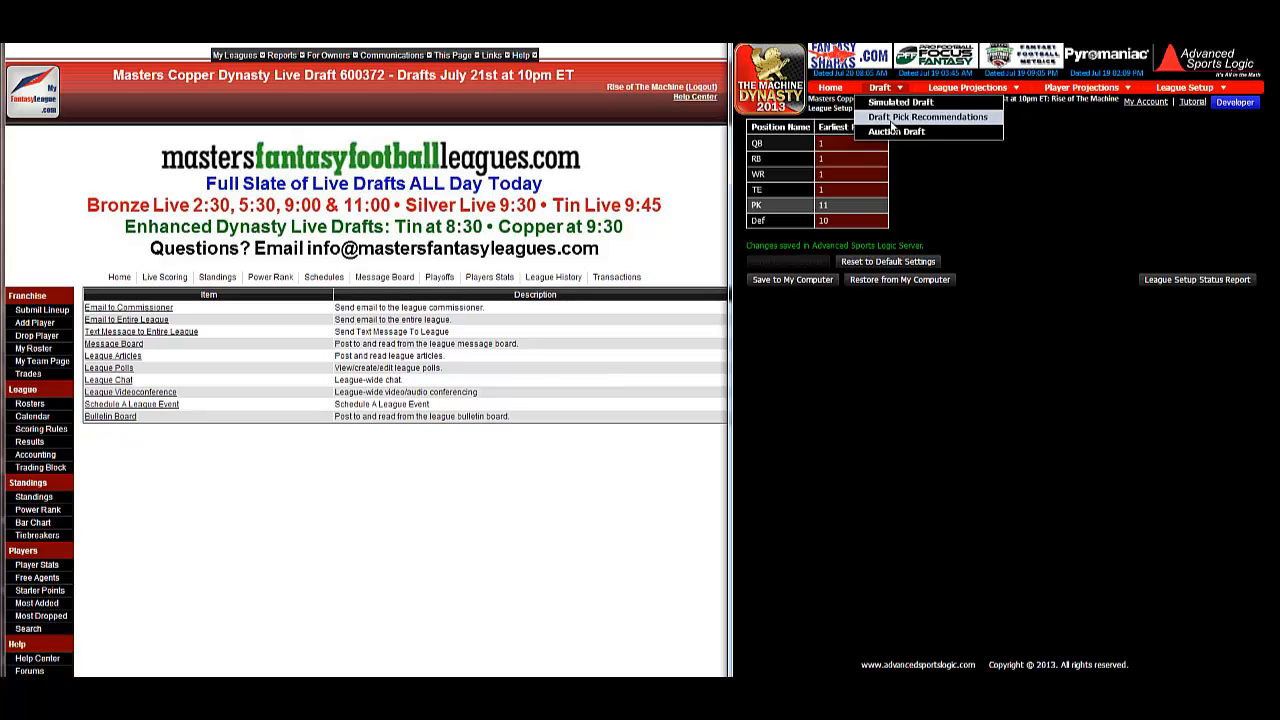
click(893, 124)
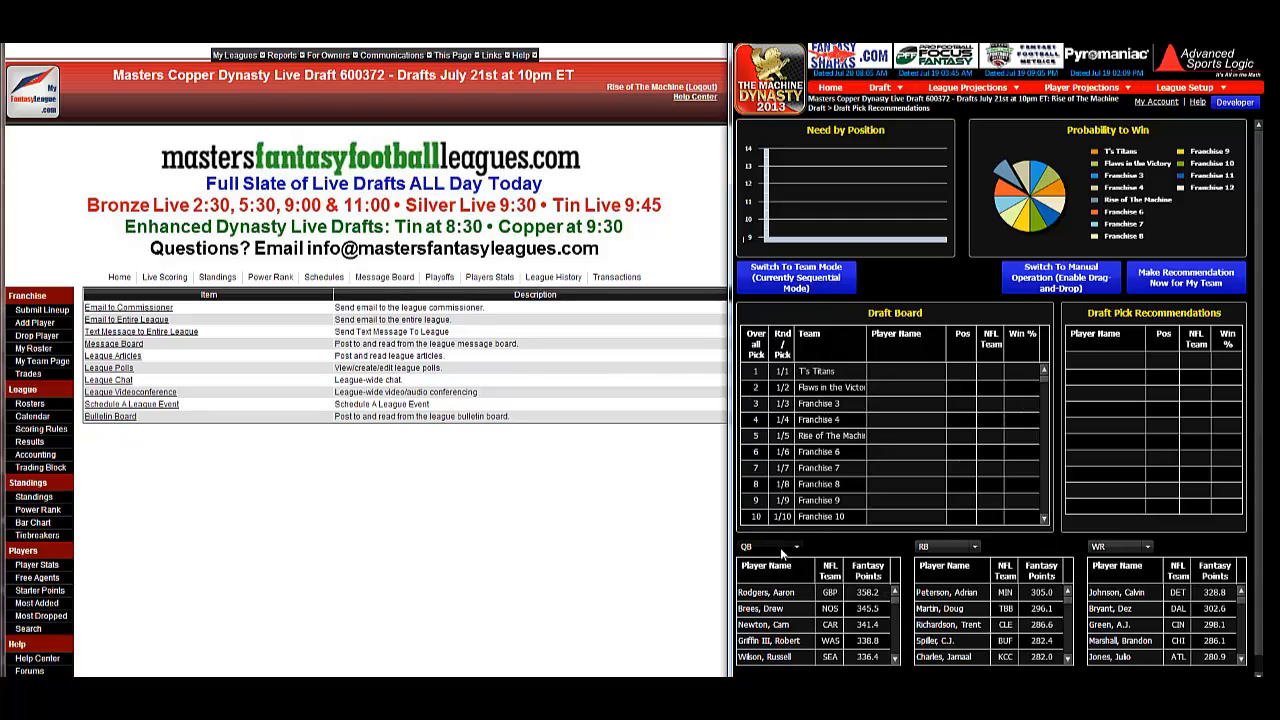
click(1122, 546)
click(1119, 592)
click(1153, 285)
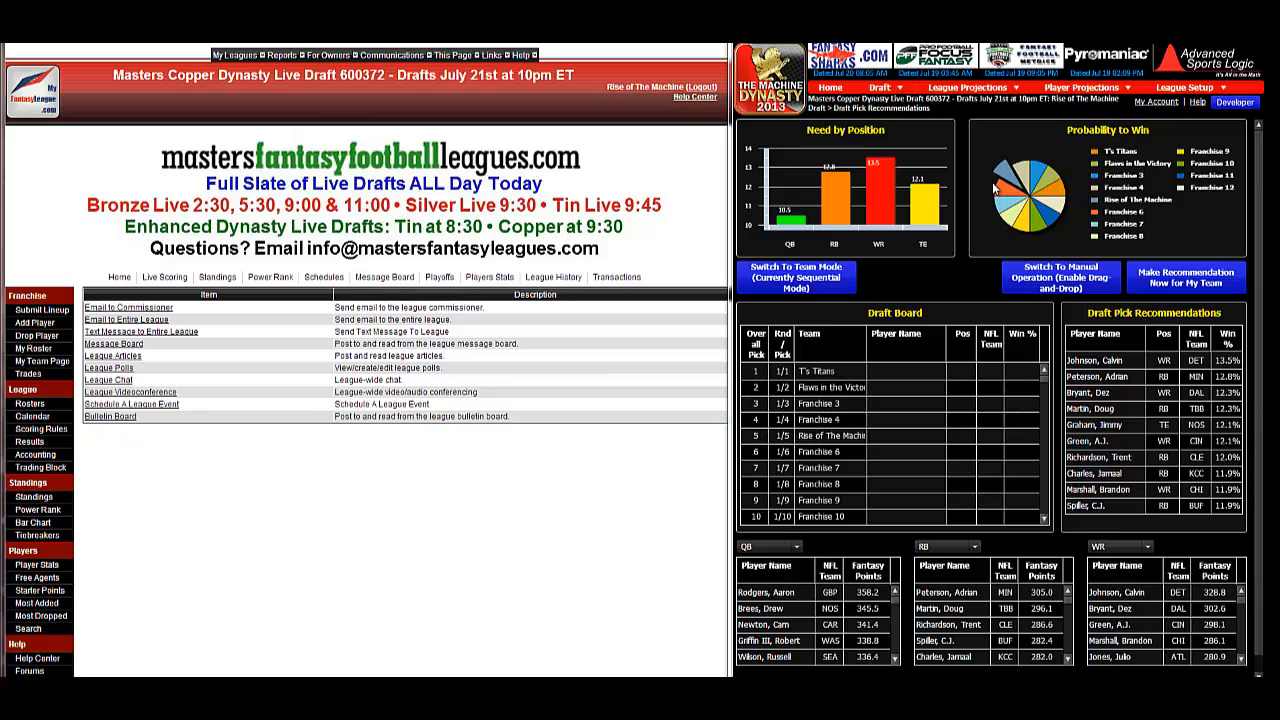
mouse_move(1016, 178)
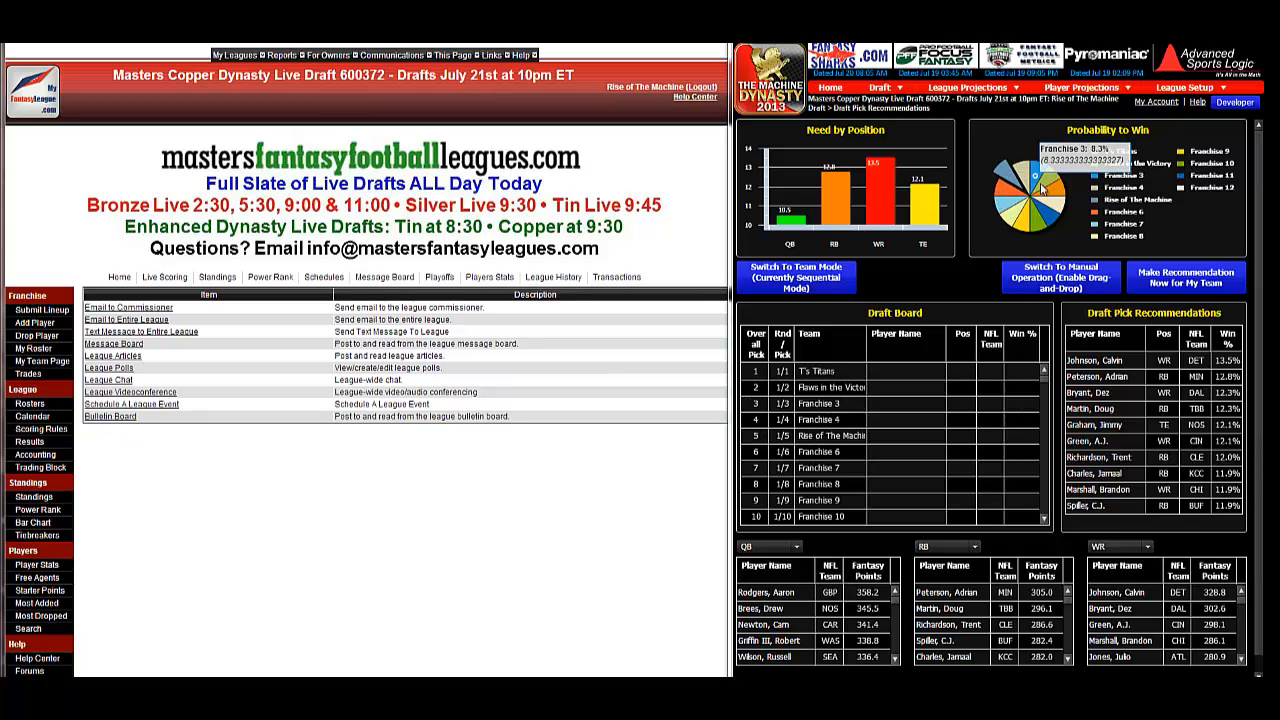
mouse_move(1053, 203)
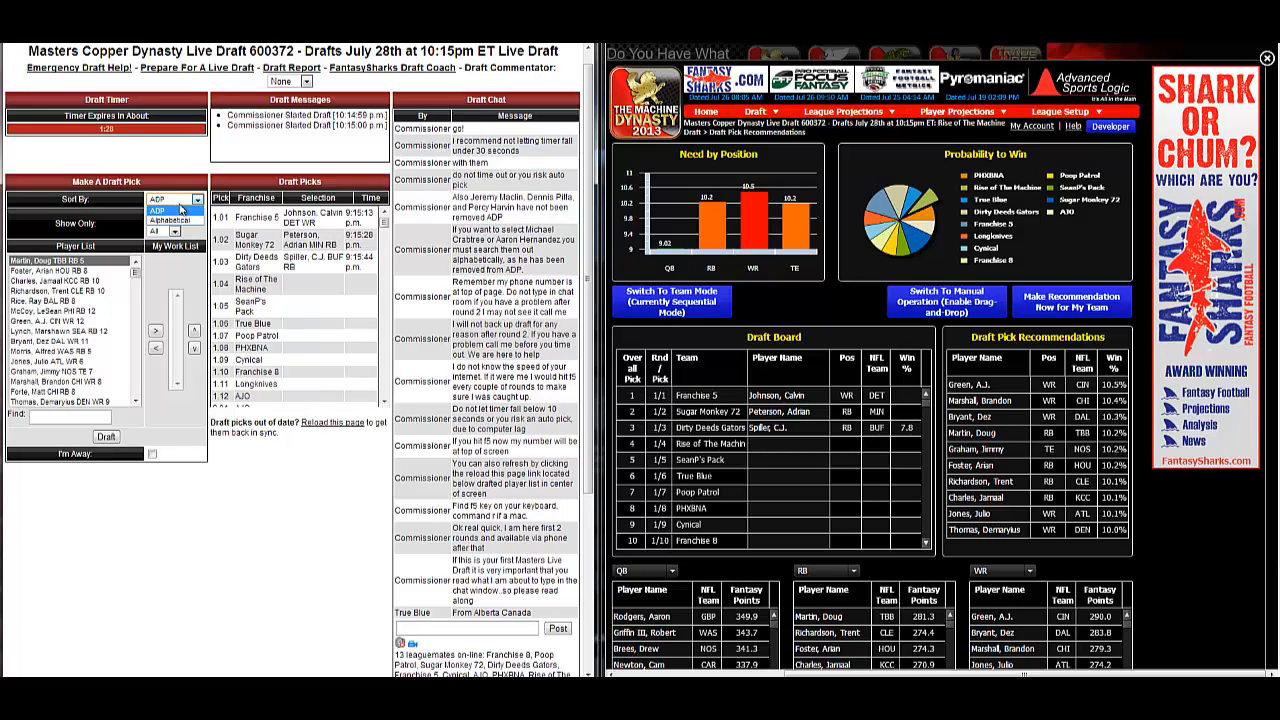
Filter the live draft's player list to WR and draft A.J. Green as pick 1.04
click(166, 217)
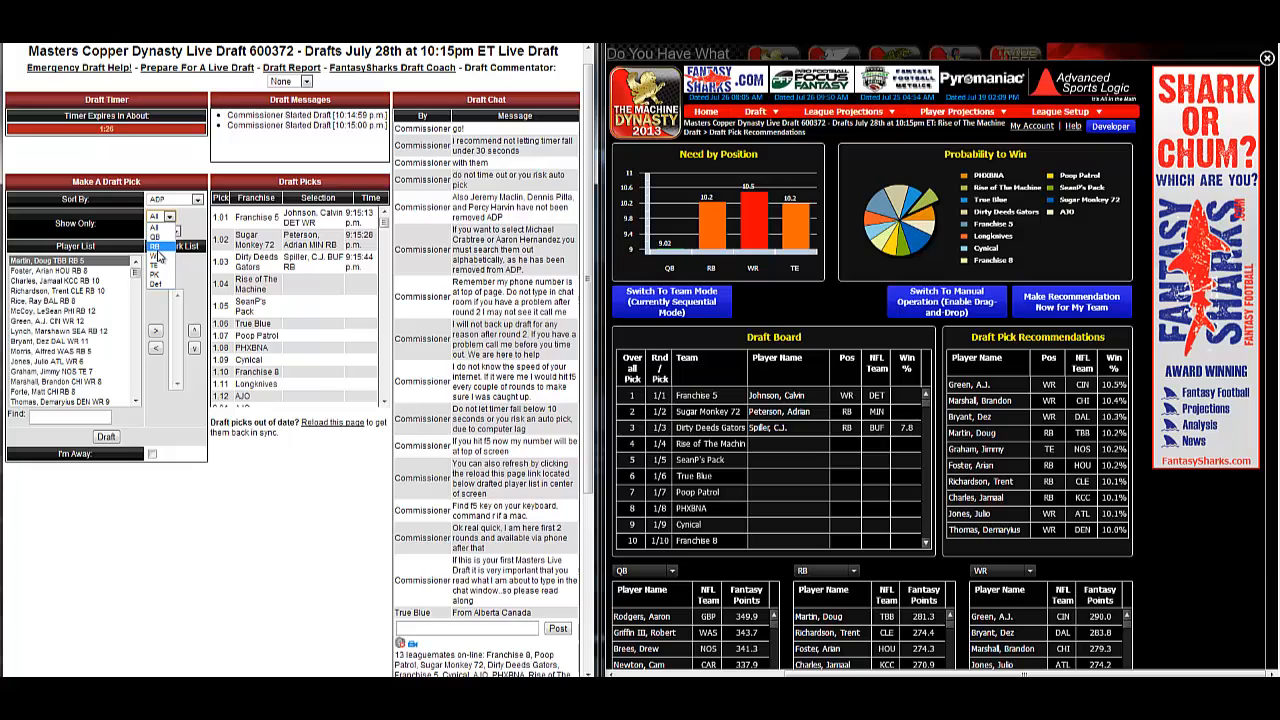
click(155, 256)
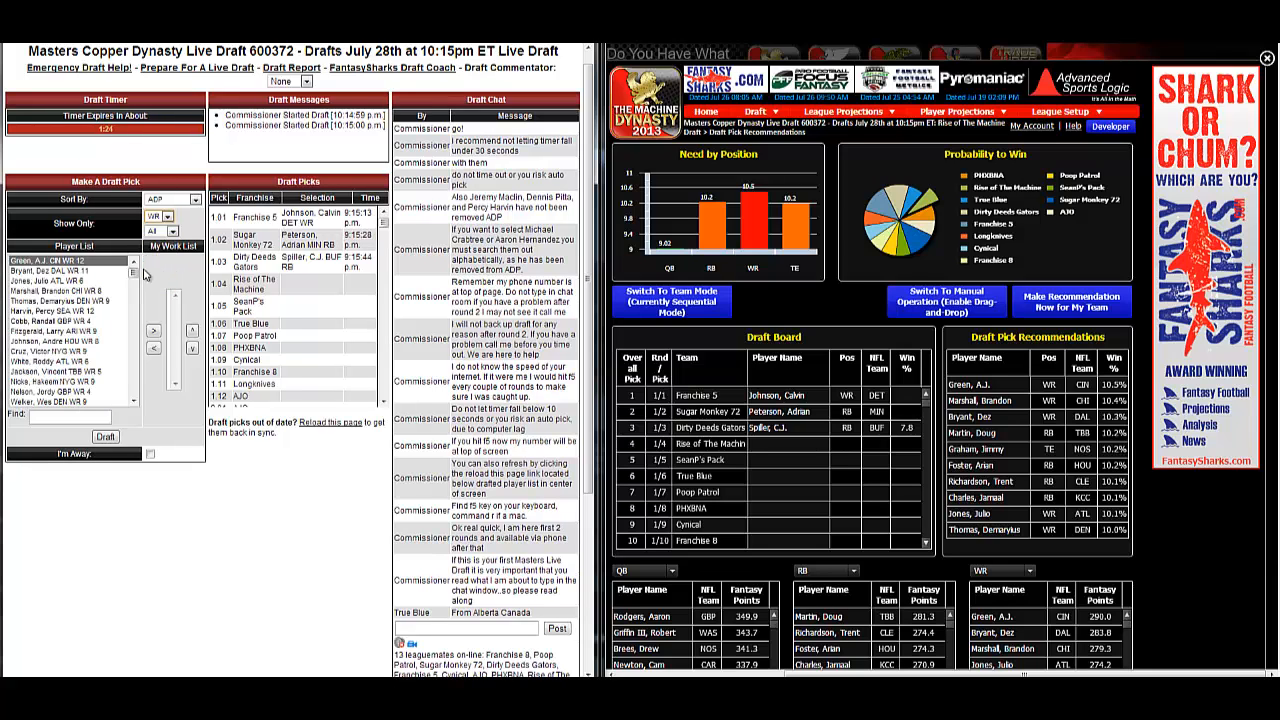
click(50, 262)
click(106, 438)
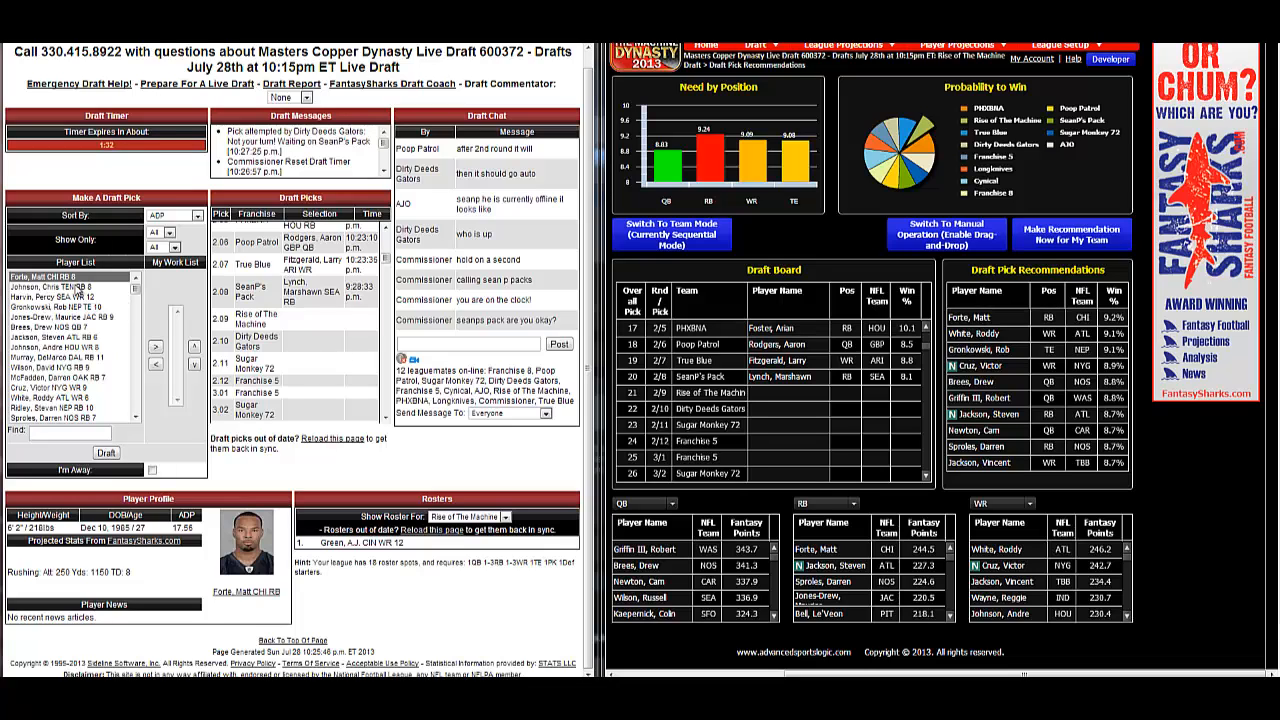
Draft running back Matt Forte as pick 2.09 and, from the QB-filtered player list, Cam Newton as pick 3.04
click(106, 453)
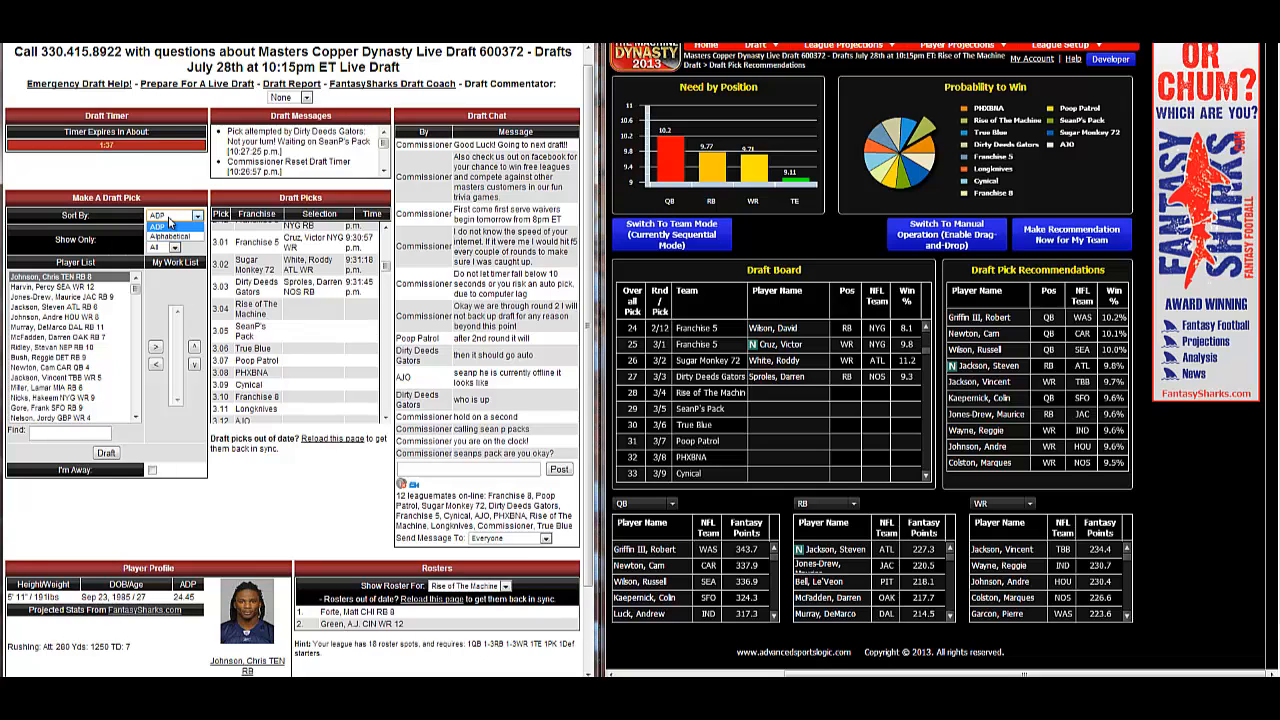
click(166, 232)
click(157, 252)
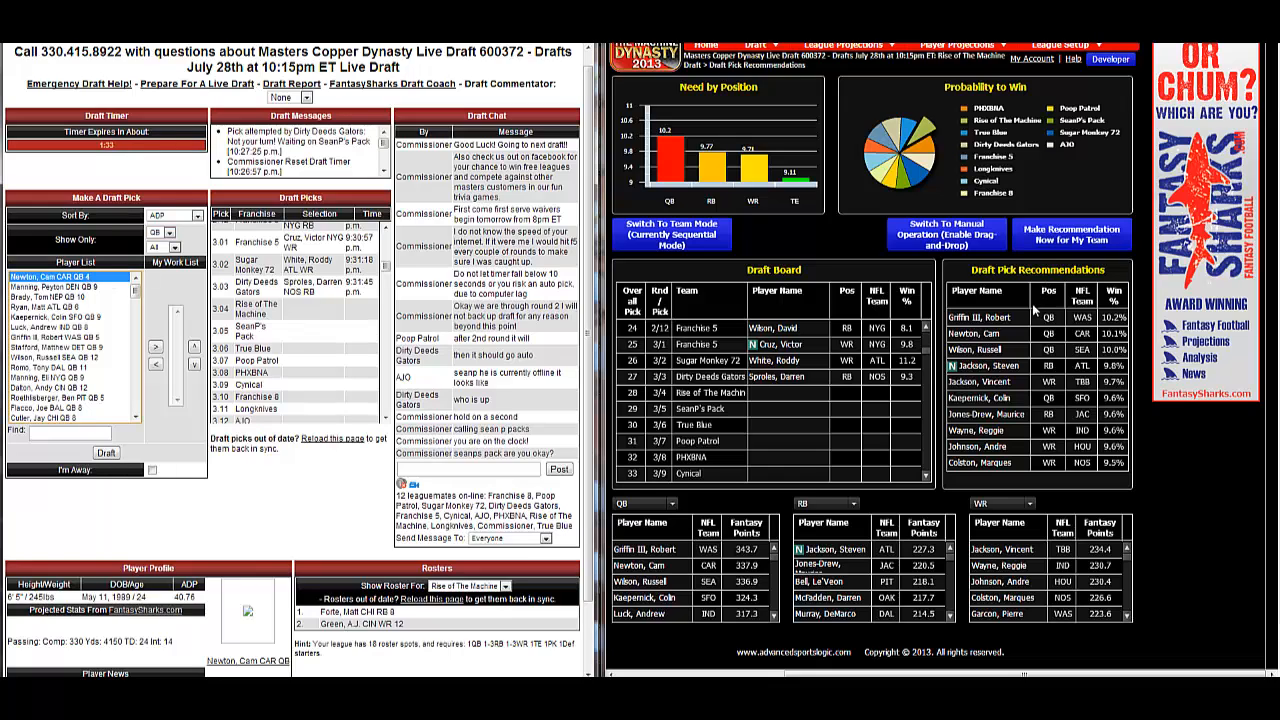
click(108, 457)
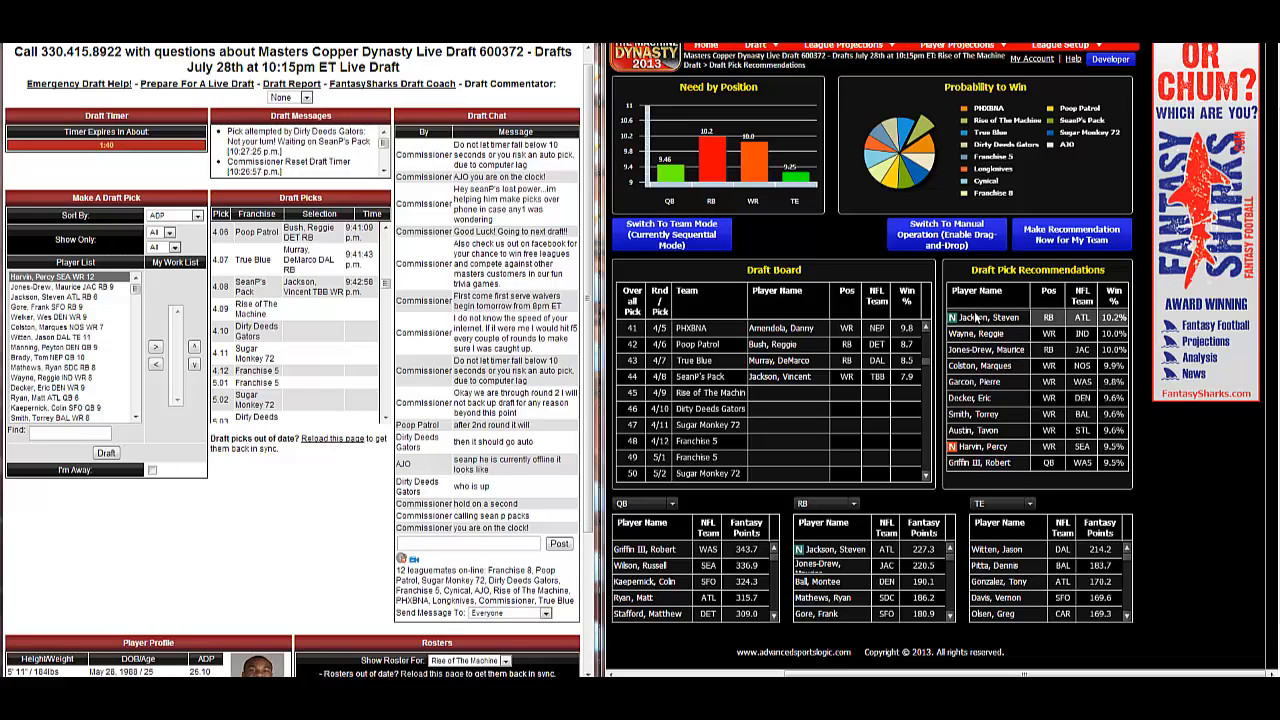
Draft running back Steven Jackson as pick 4.09 and check the win probability chart
click(99, 297)
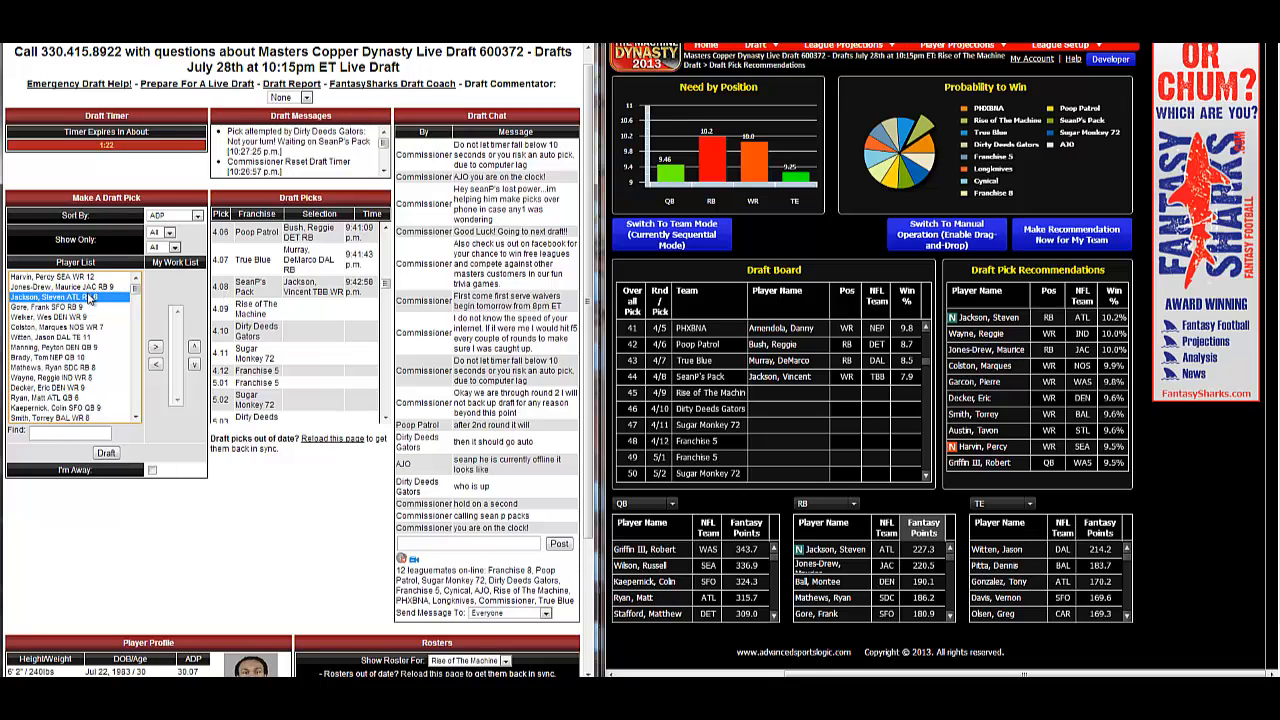
click(115, 453)
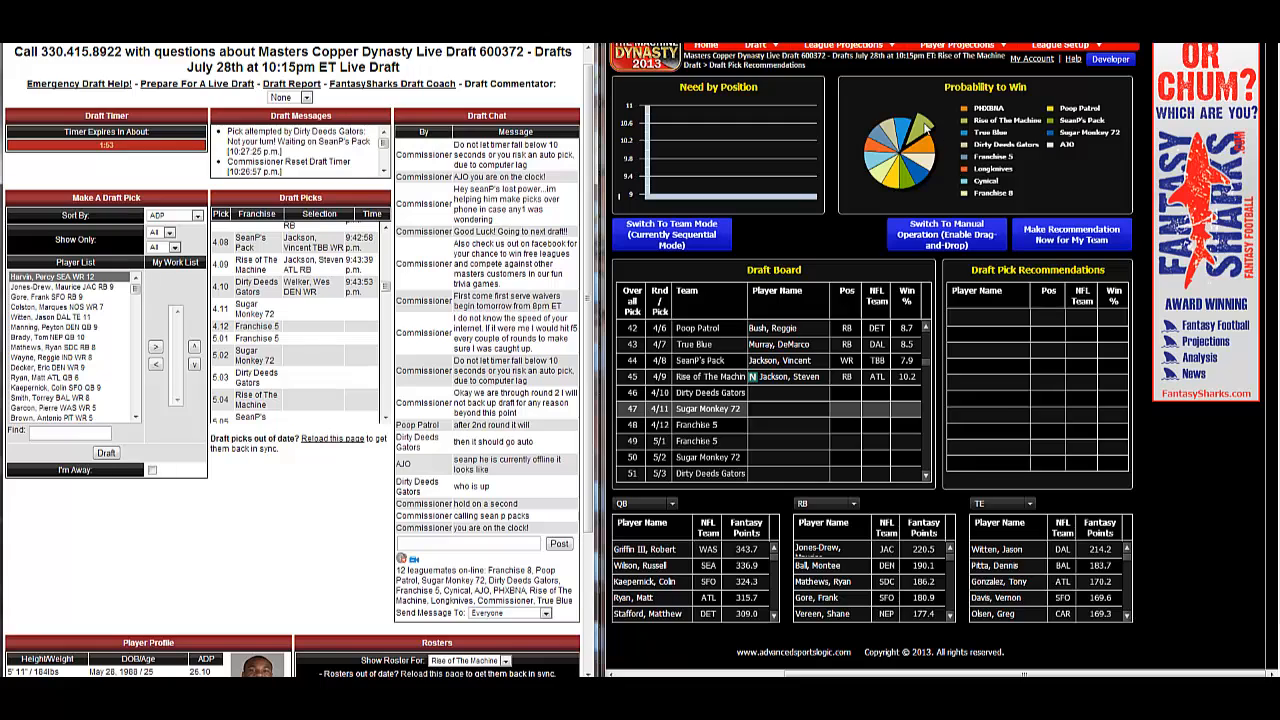
mouse_move(914, 182)
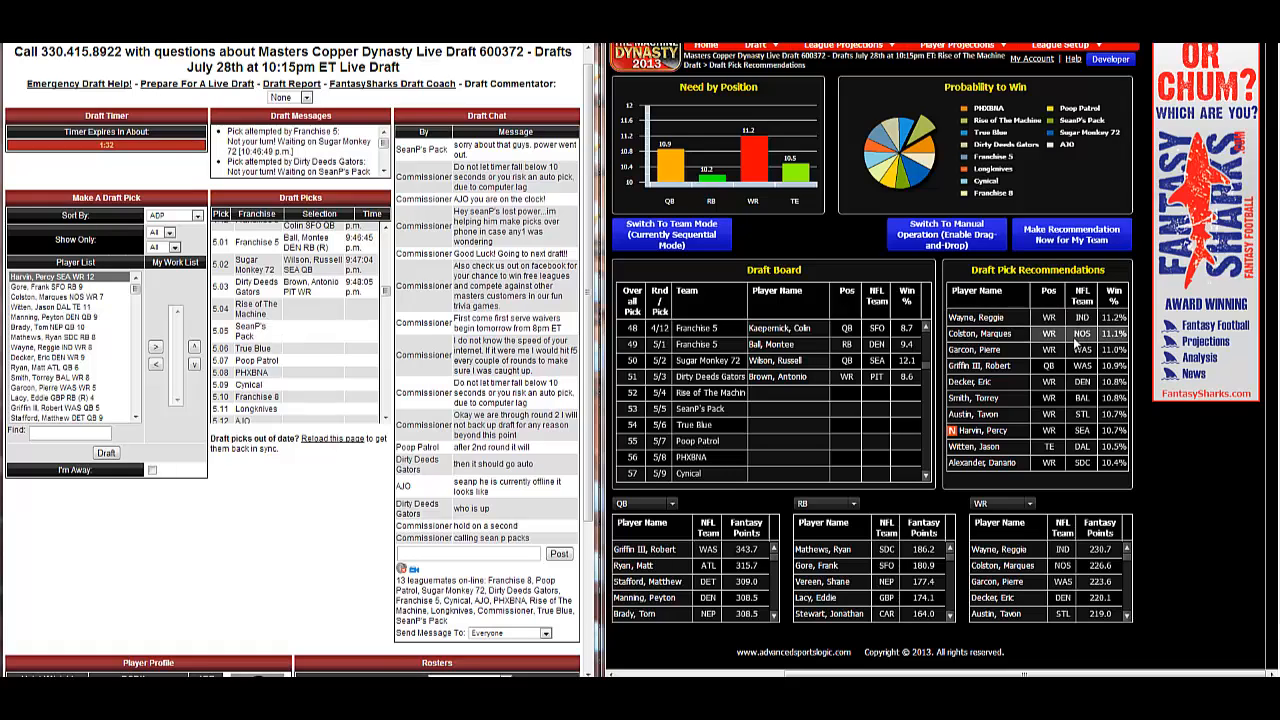
Draft wide receivers Marques Colston as pick 5.04 and Pierre Garcon as pick 6.09
click(84, 297)
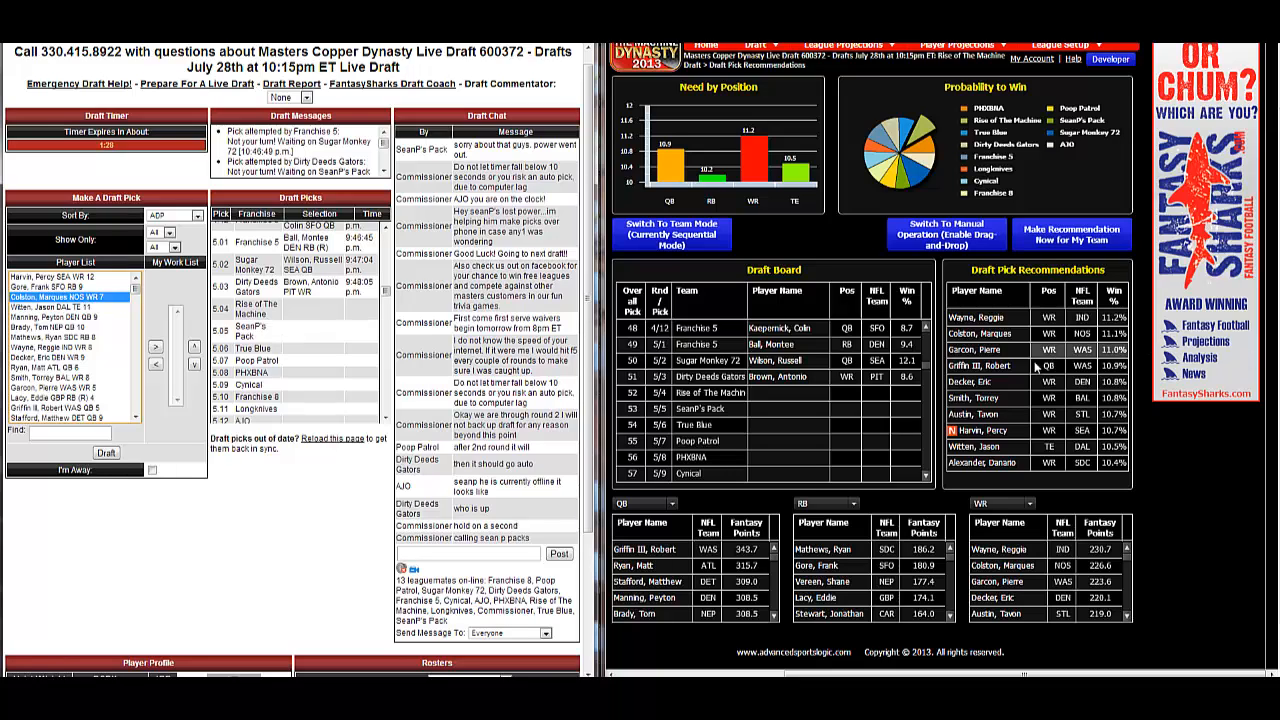
click(105, 455)
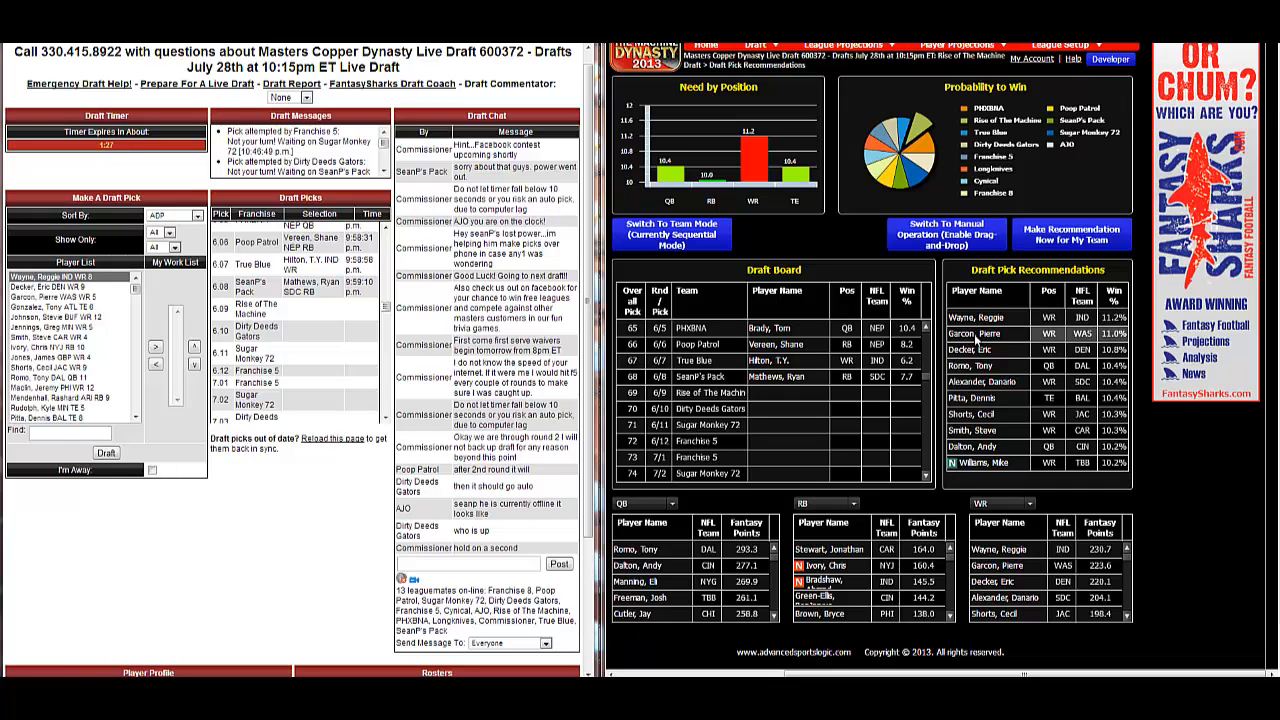
click(88, 297)
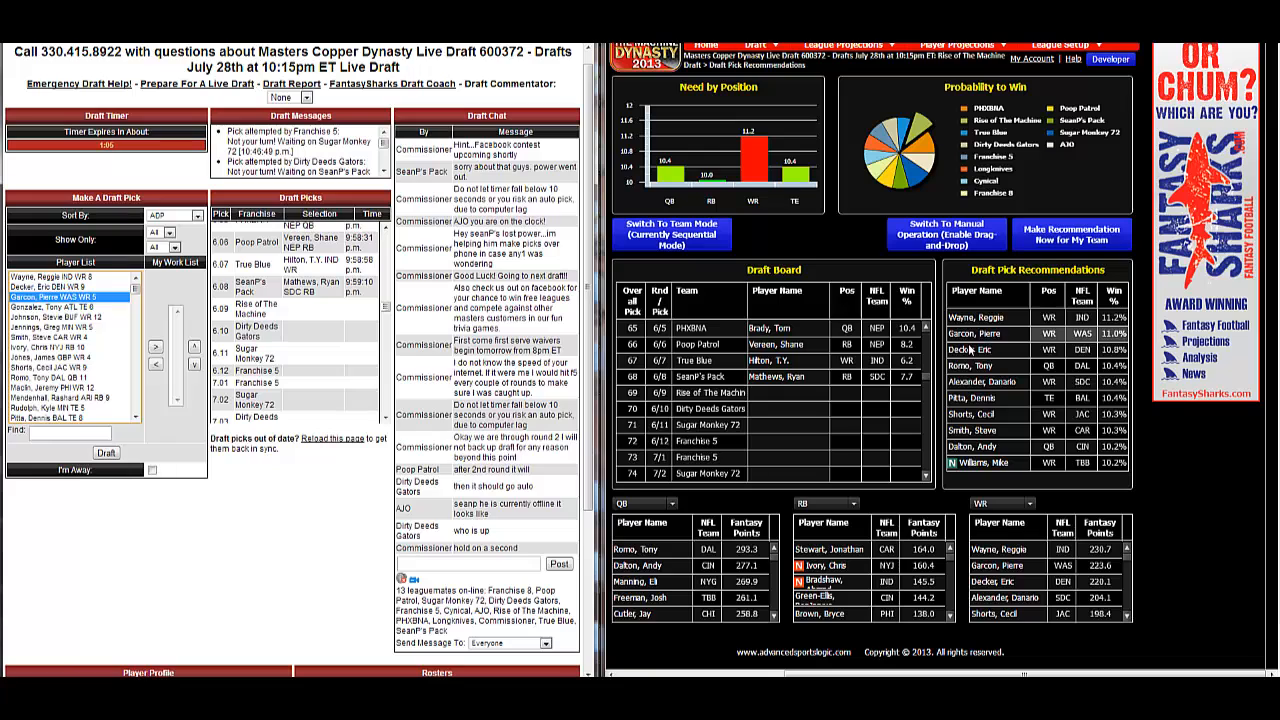
click(101, 453)
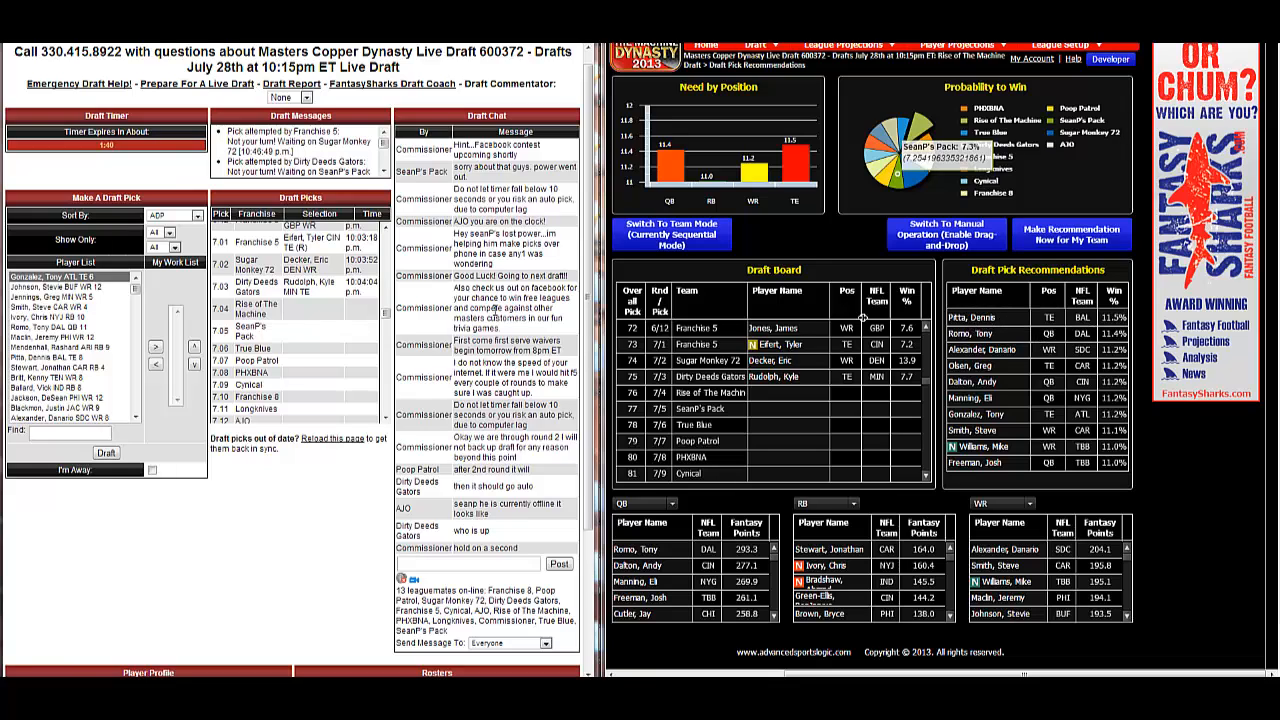
Filter the player list to TE and check Dennis Pitta's player profile and news
click(166, 232)
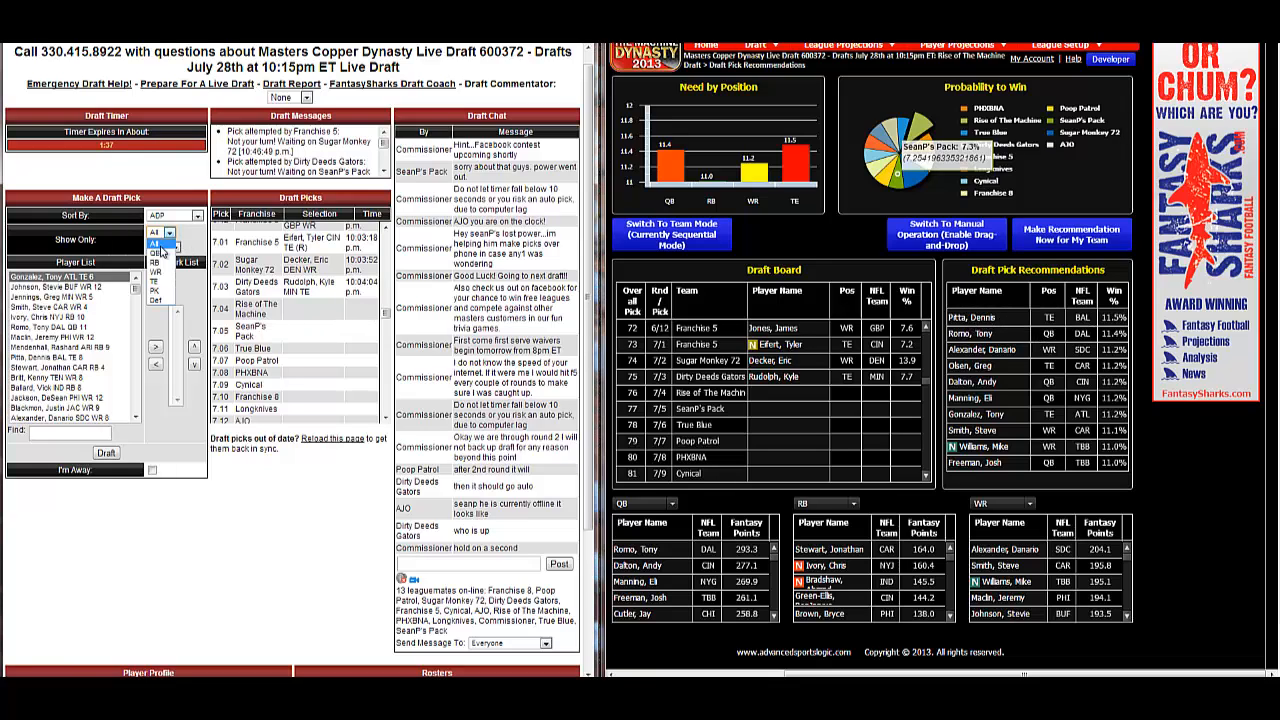
click(155, 284)
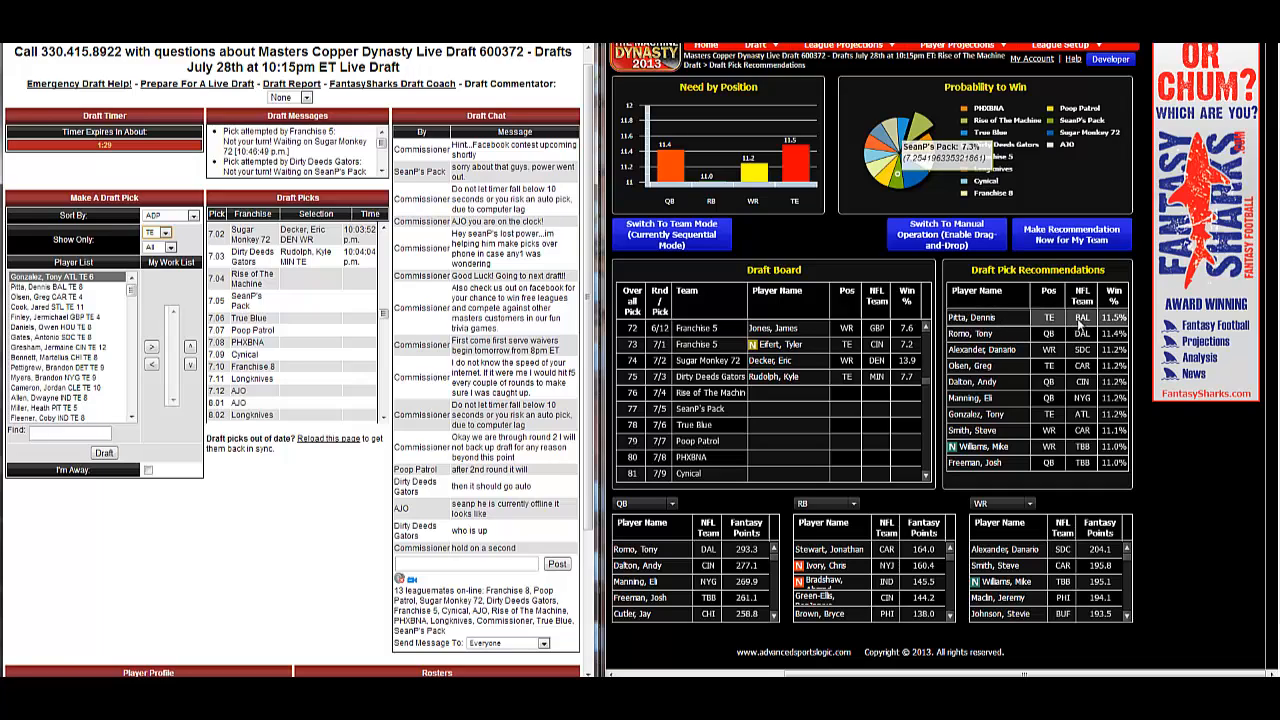
click(66, 288)
scroll(350, 498, down, 3)
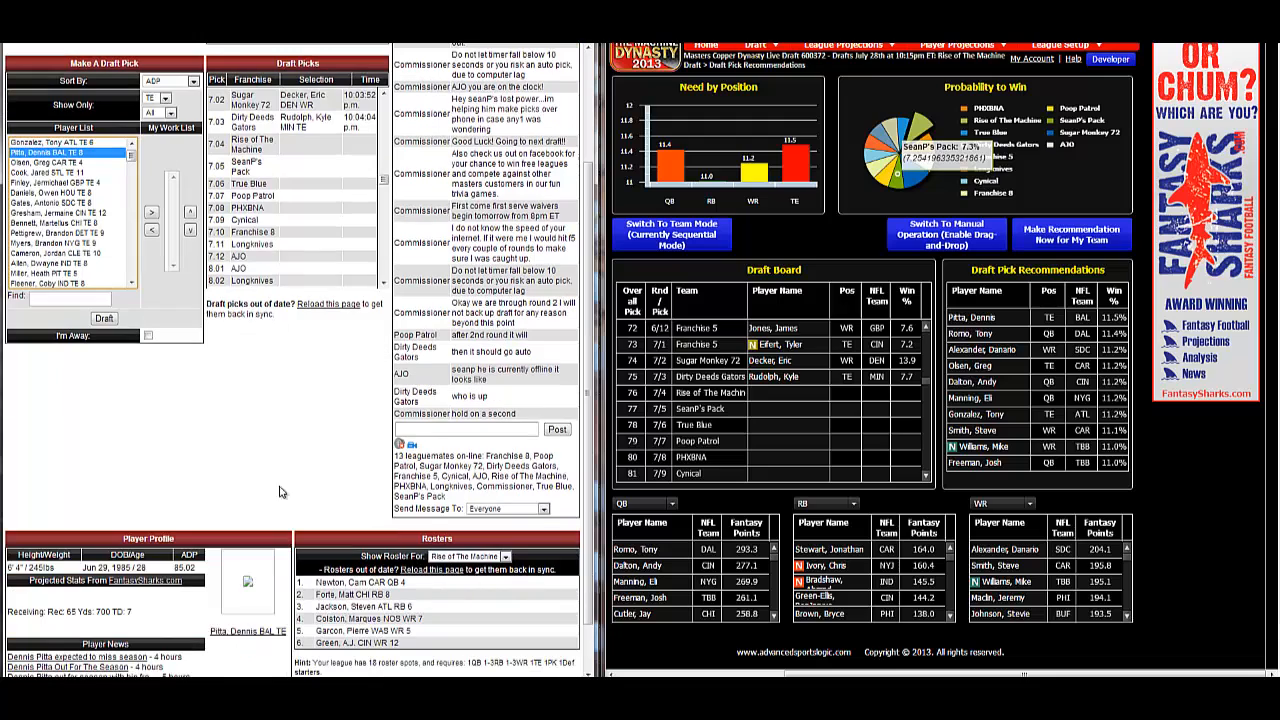
scroll(204, 400, down, 1)
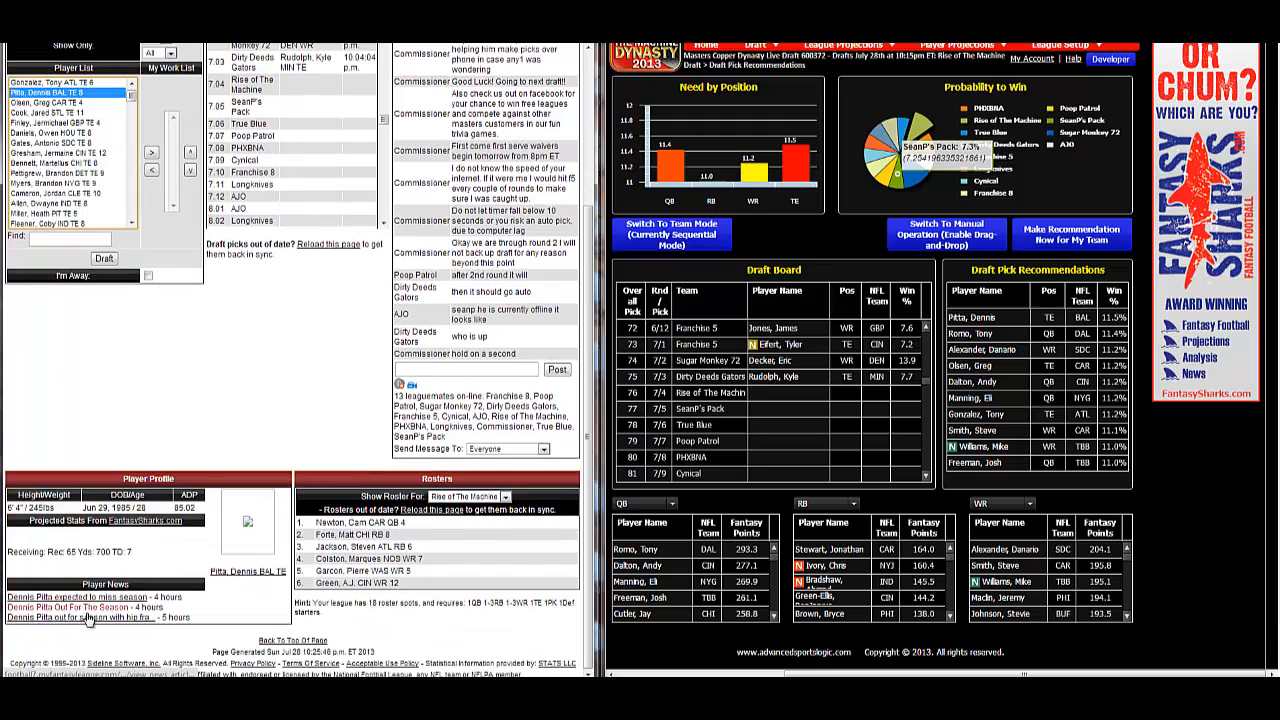
scroll(330, 435, up, 3)
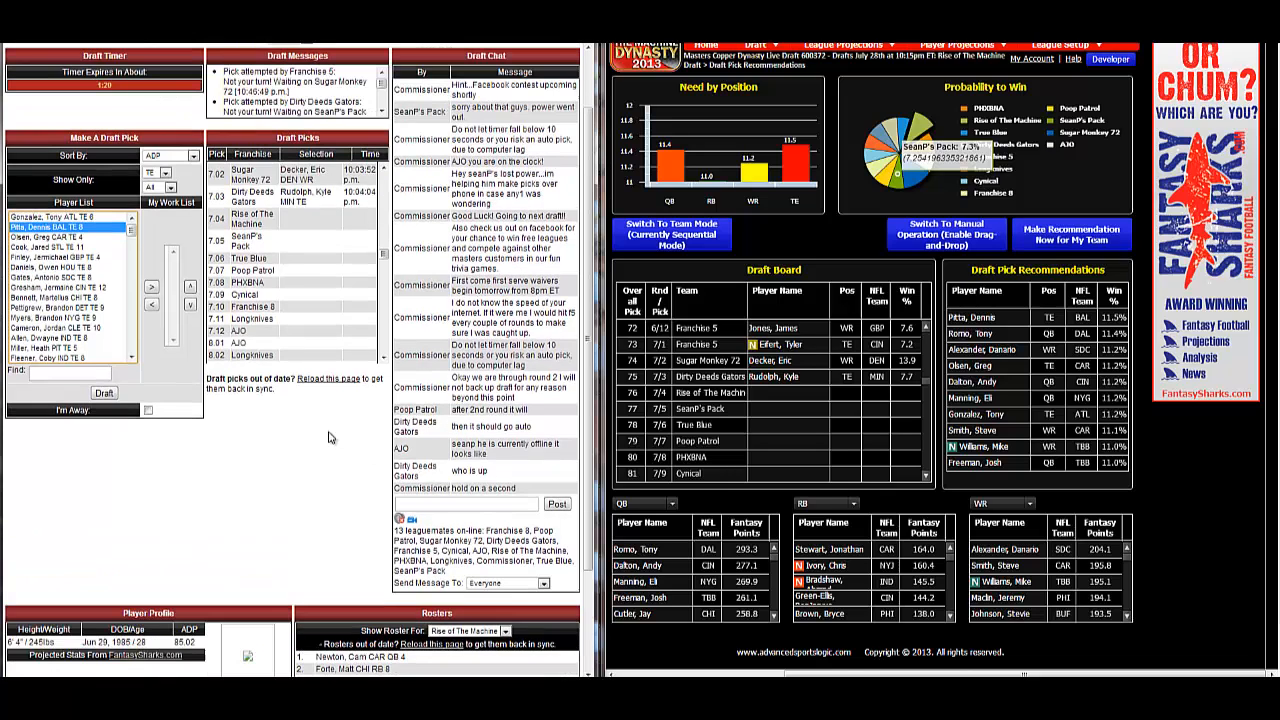
Draft Tony Romo as pick 7.04 from the QB-filtered player list and compare the franchises' win probabilities
click(158, 173)
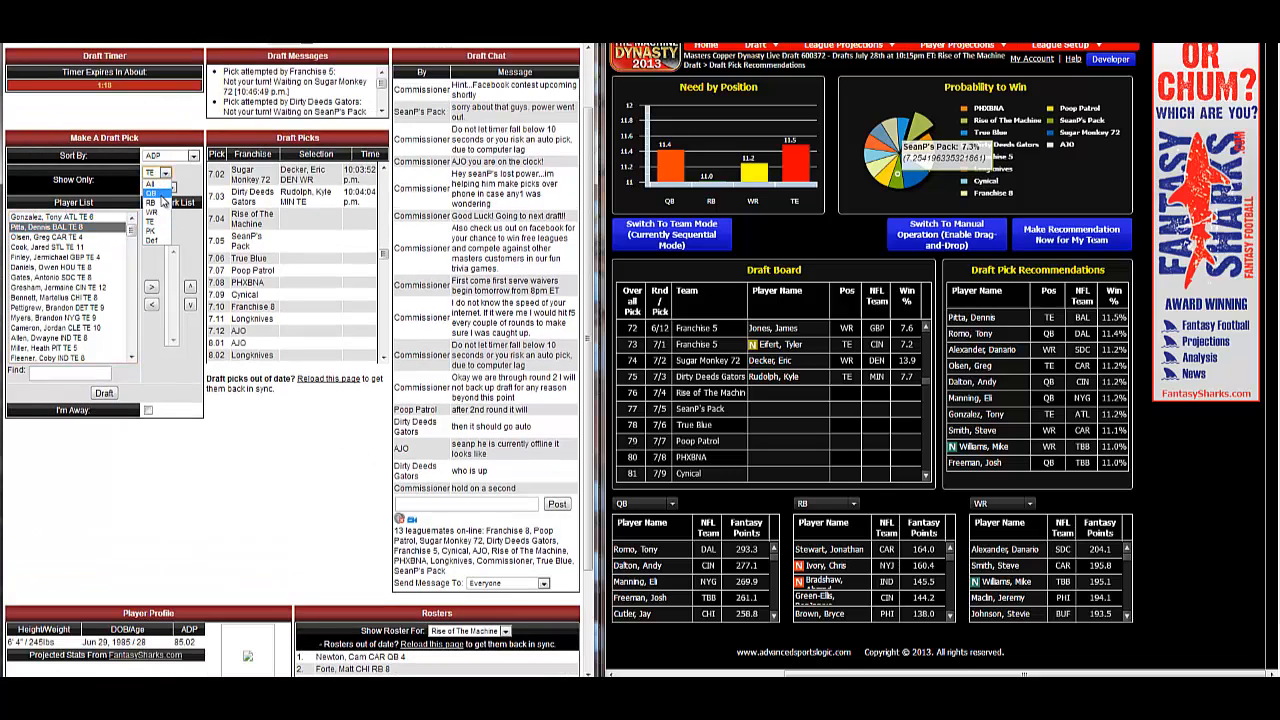
click(152, 196)
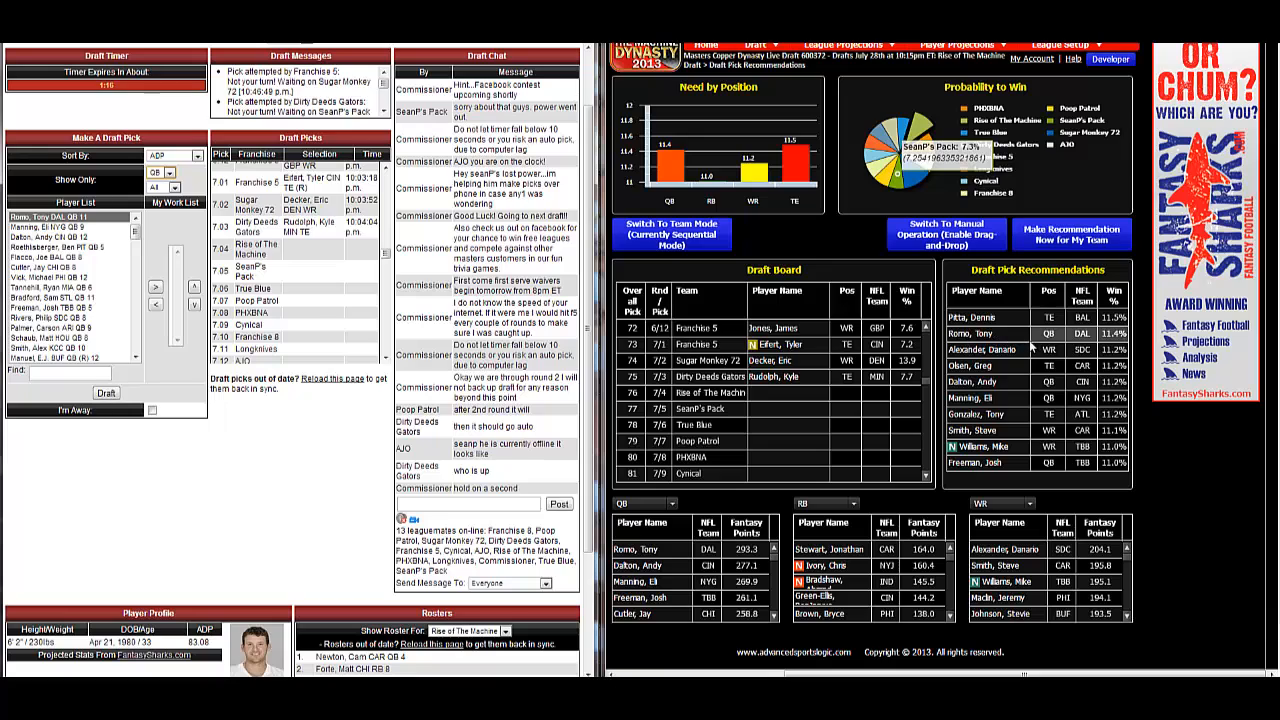
click(48, 218)
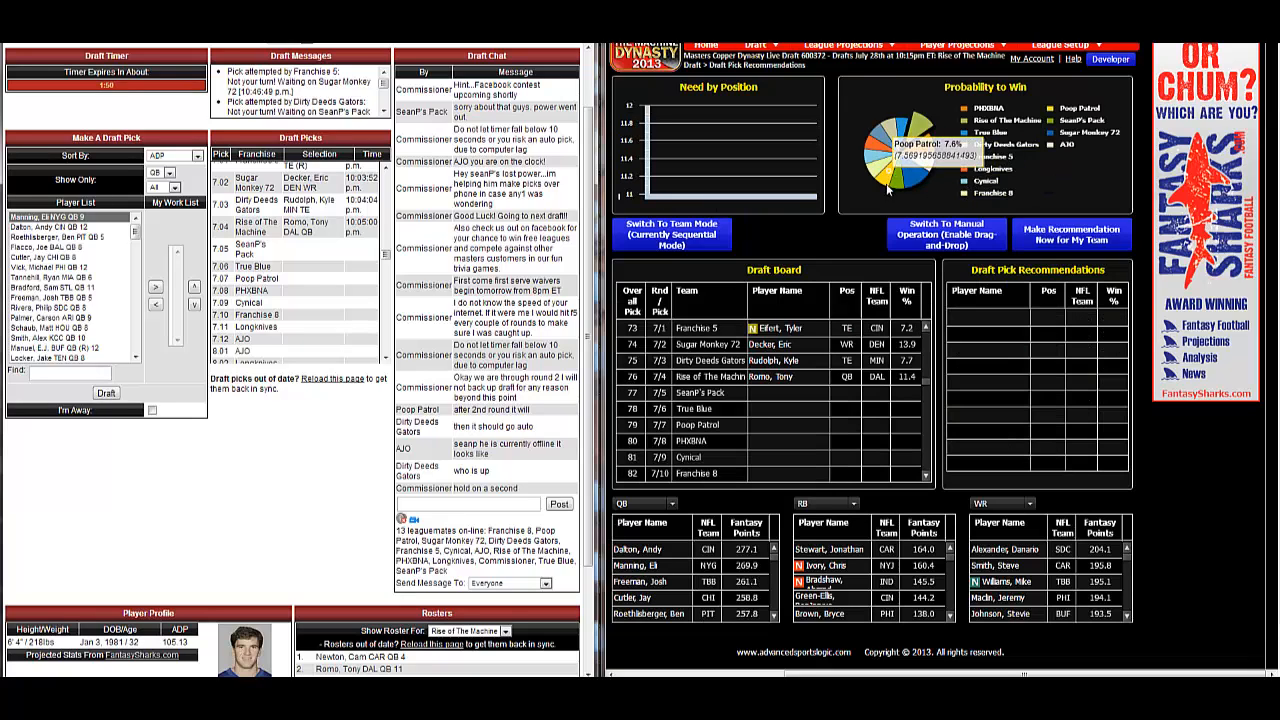
mouse_move(894, 125)
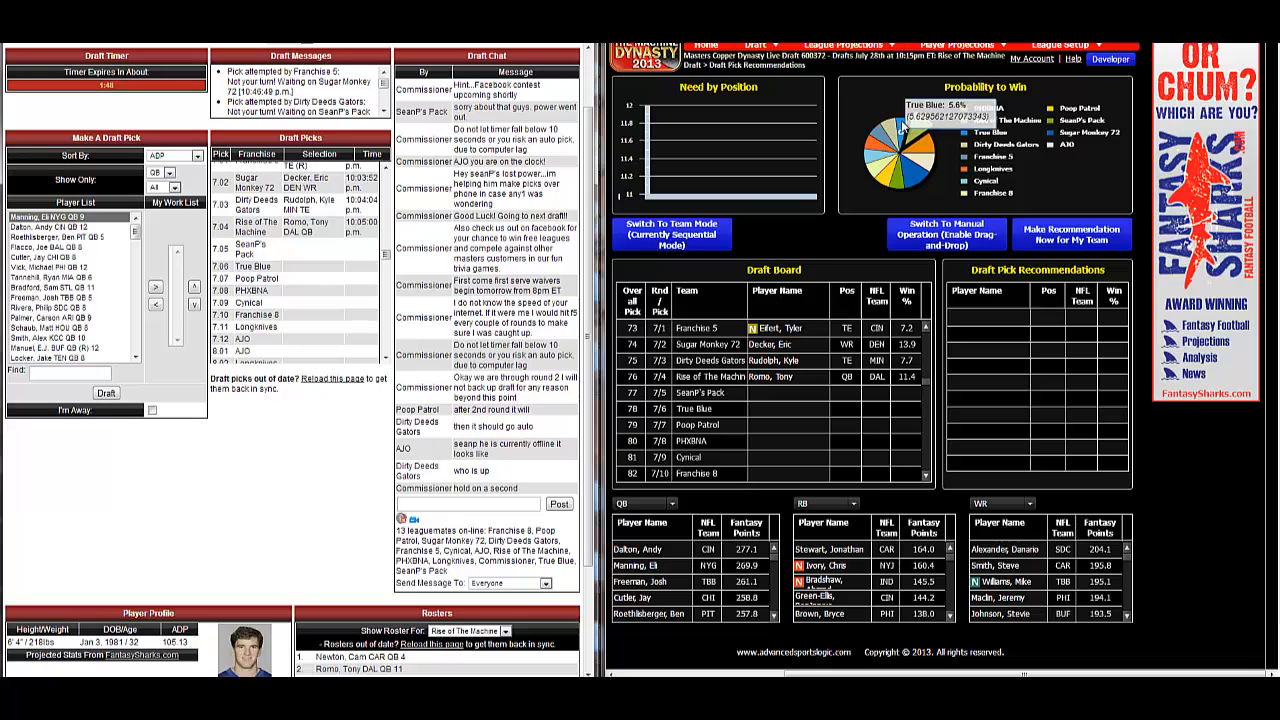
mouse_move(928, 147)
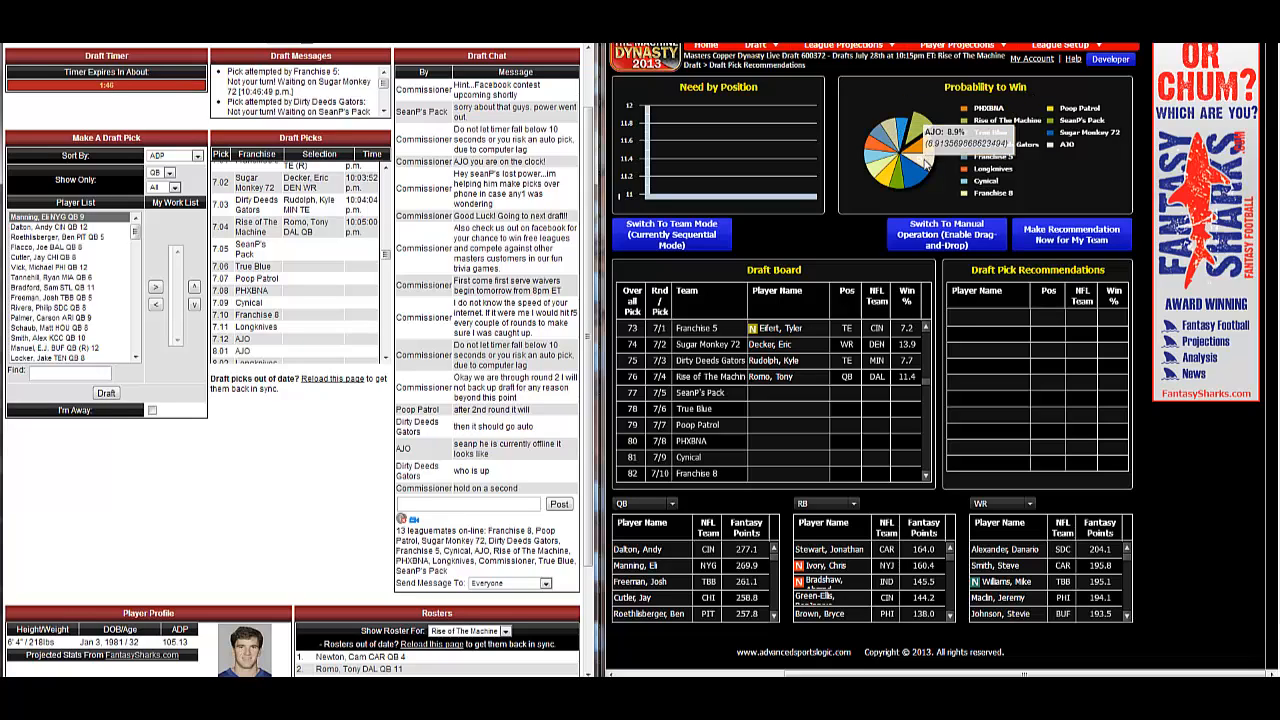
Check Sugar Monkey 72's win probability, and draft Greg Olsen as pick 8.09 from the TE-filtered player list
mouse_move(913, 170)
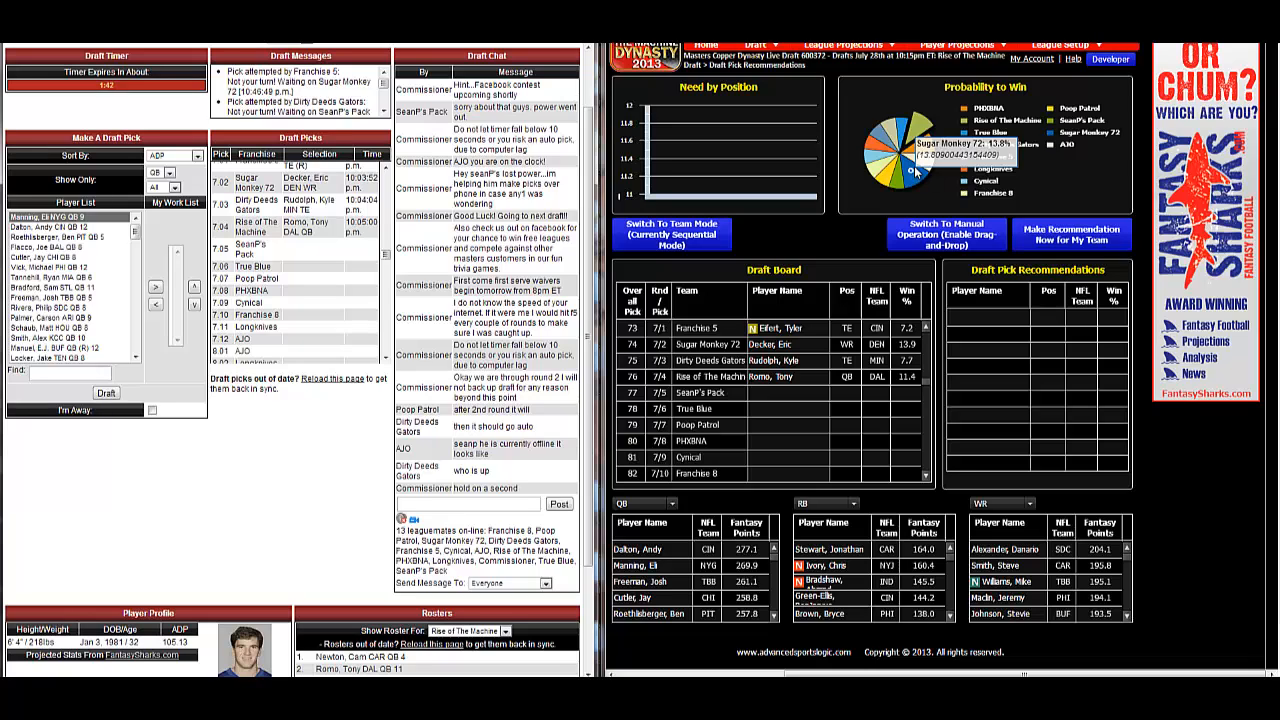
click(898, 142)
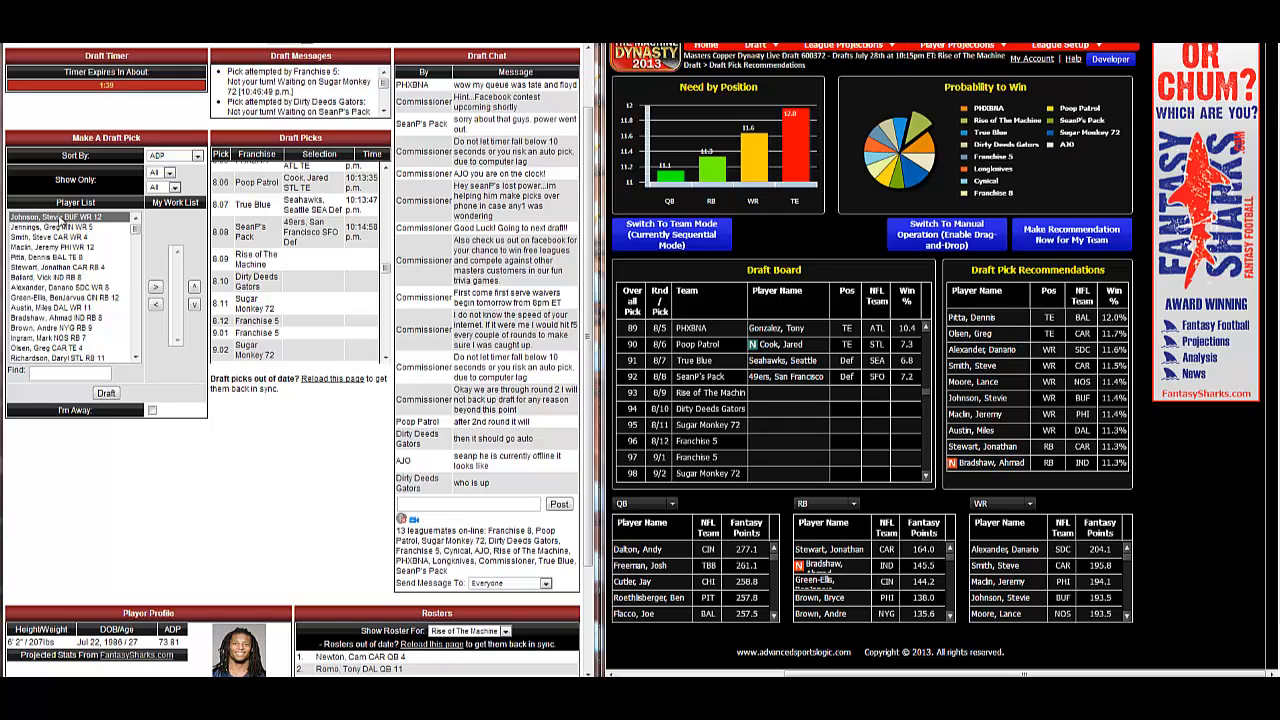
click(157, 177)
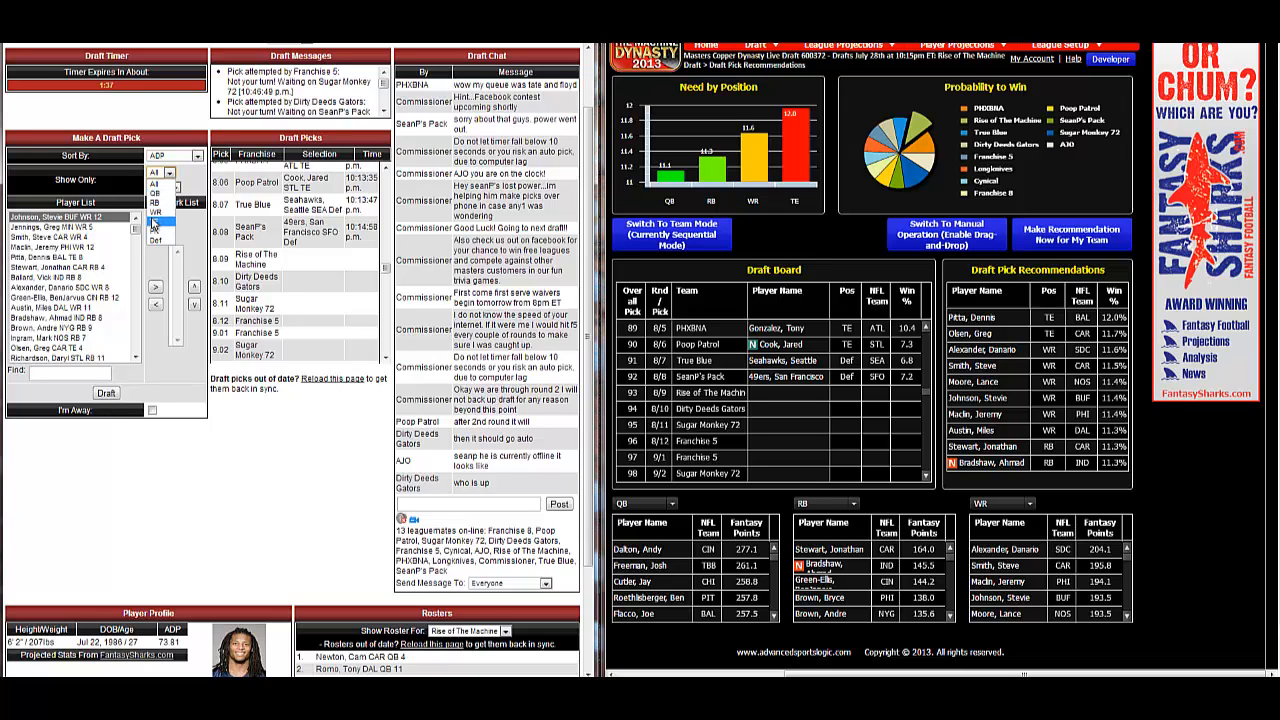
click(160, 222)
click(85, 228)
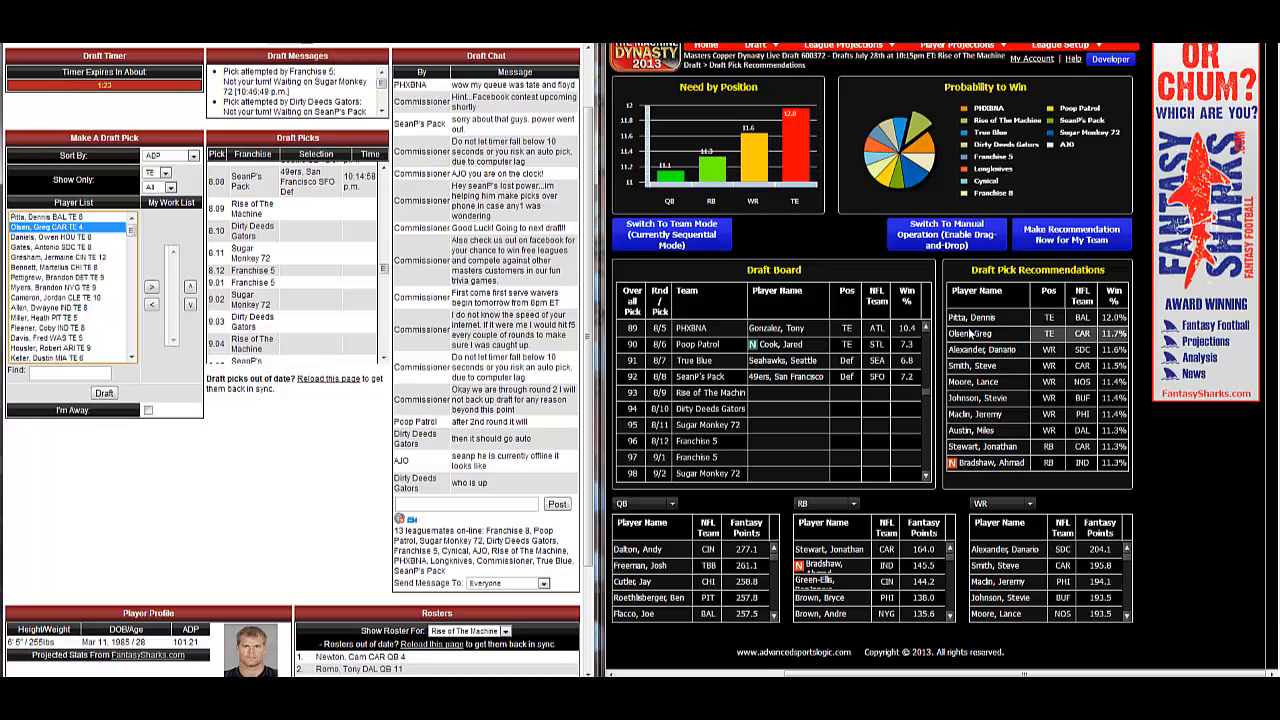
click(104, 393)
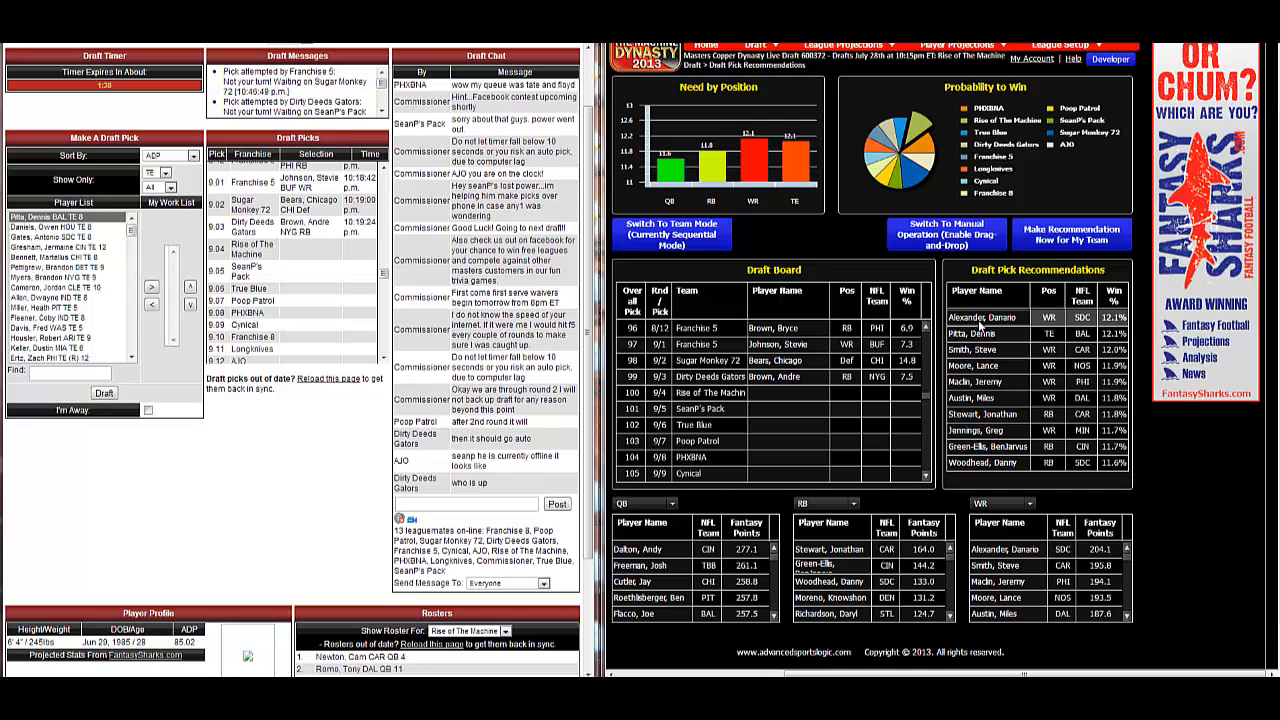
Filter the player list to WR and draft Danario Alexander as pick 9.04
click(157, 177)
click(155, 181)
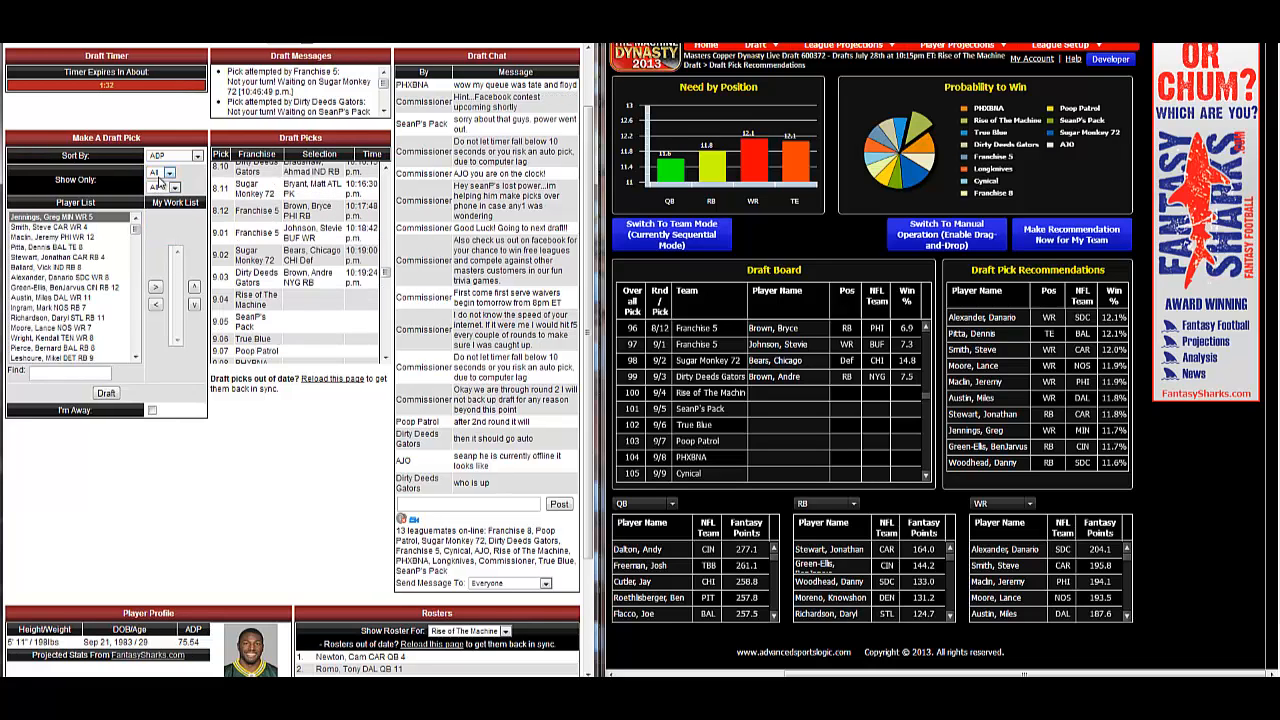
click(163, 177)
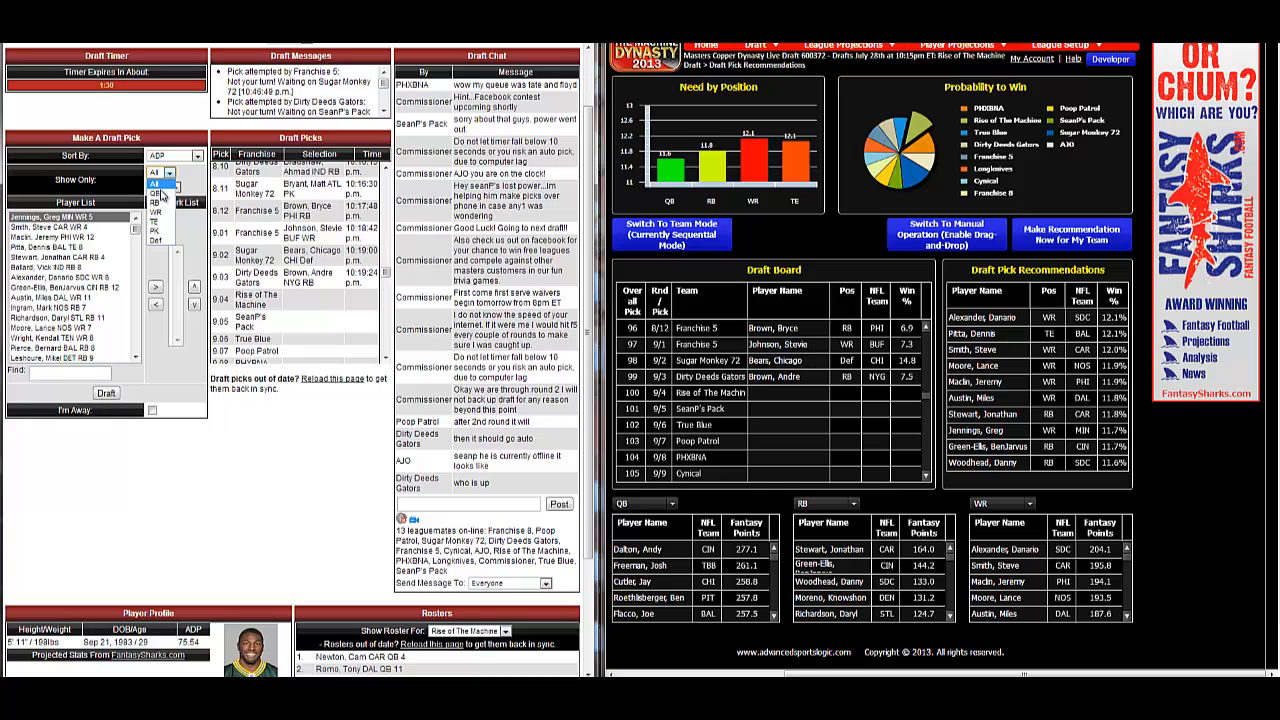
click(157, 214)
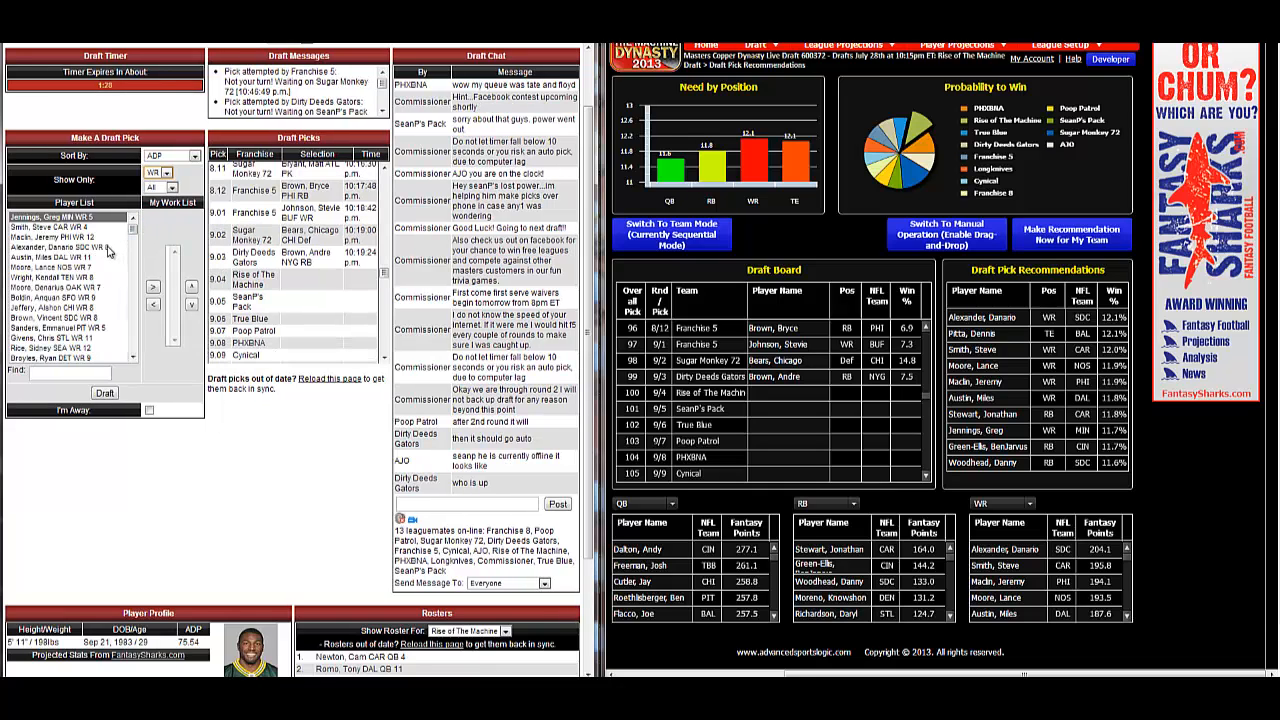
click(112, 248)
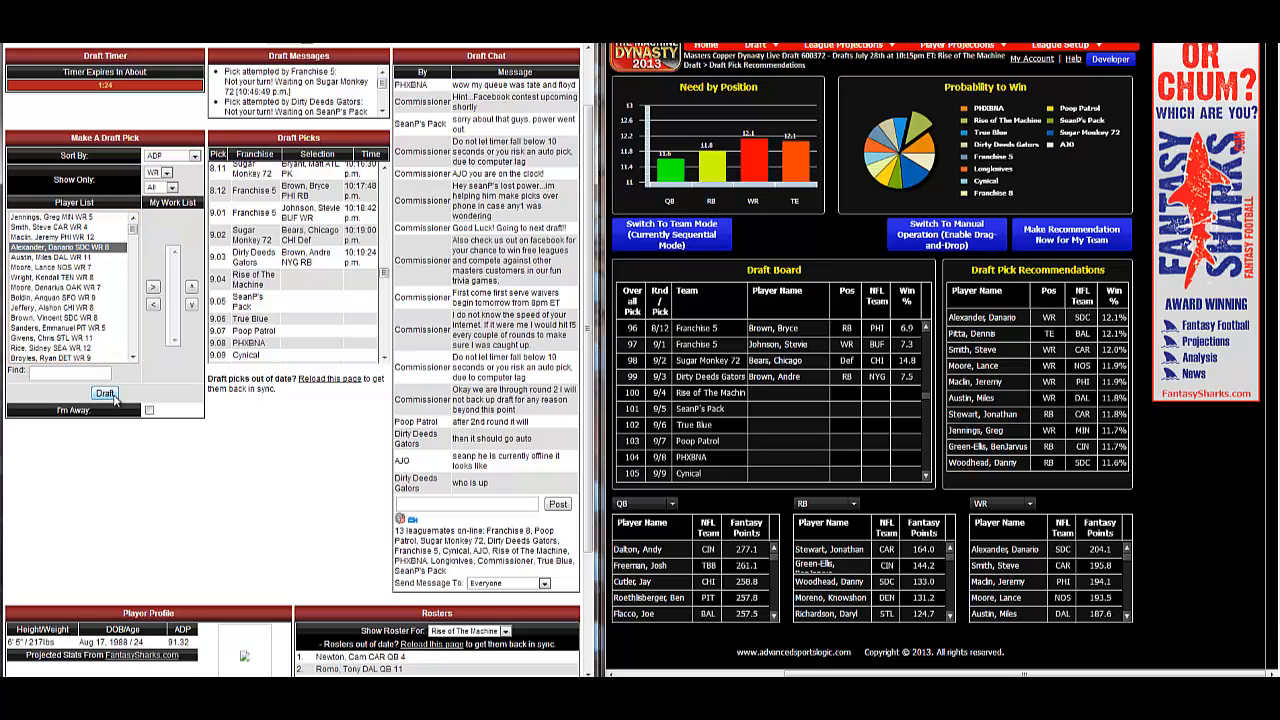
click(110, 395)
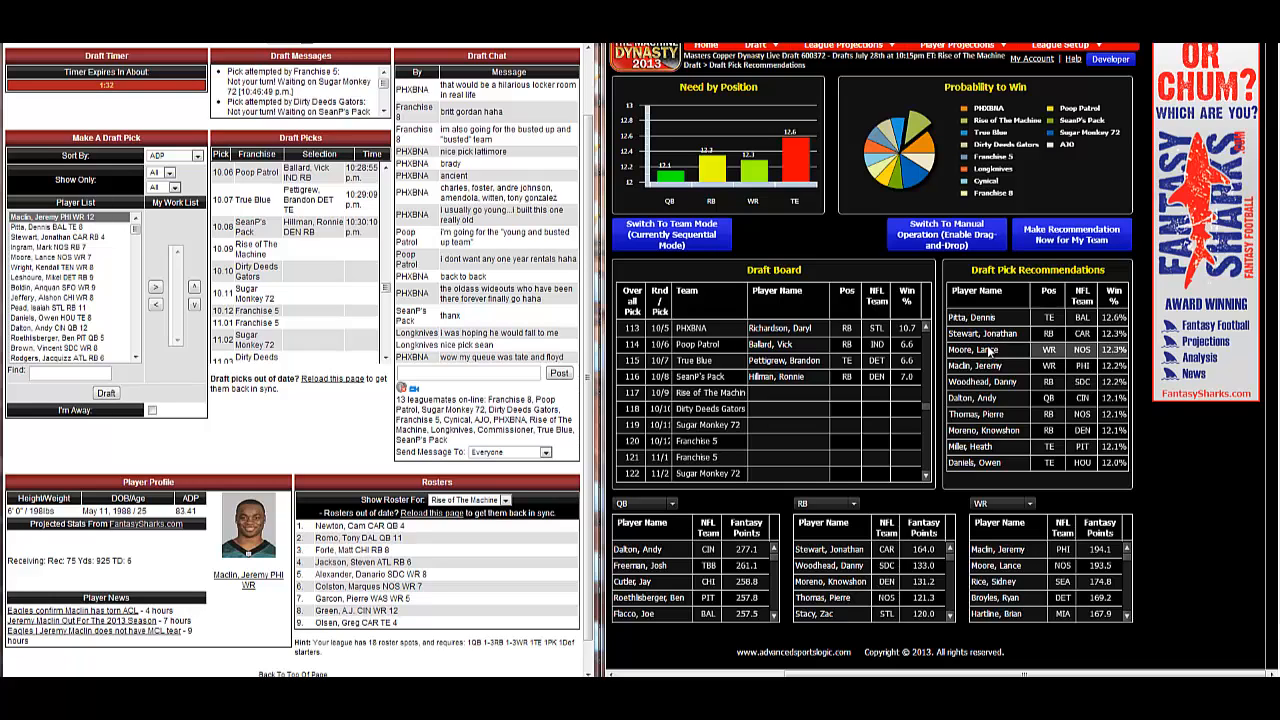
Draft running back Jonathan Stewart as pick 10.09, and wide receiver Lance Moore as pick 11.04 after comparing him with Jeremy Maclin
click(16, 238)
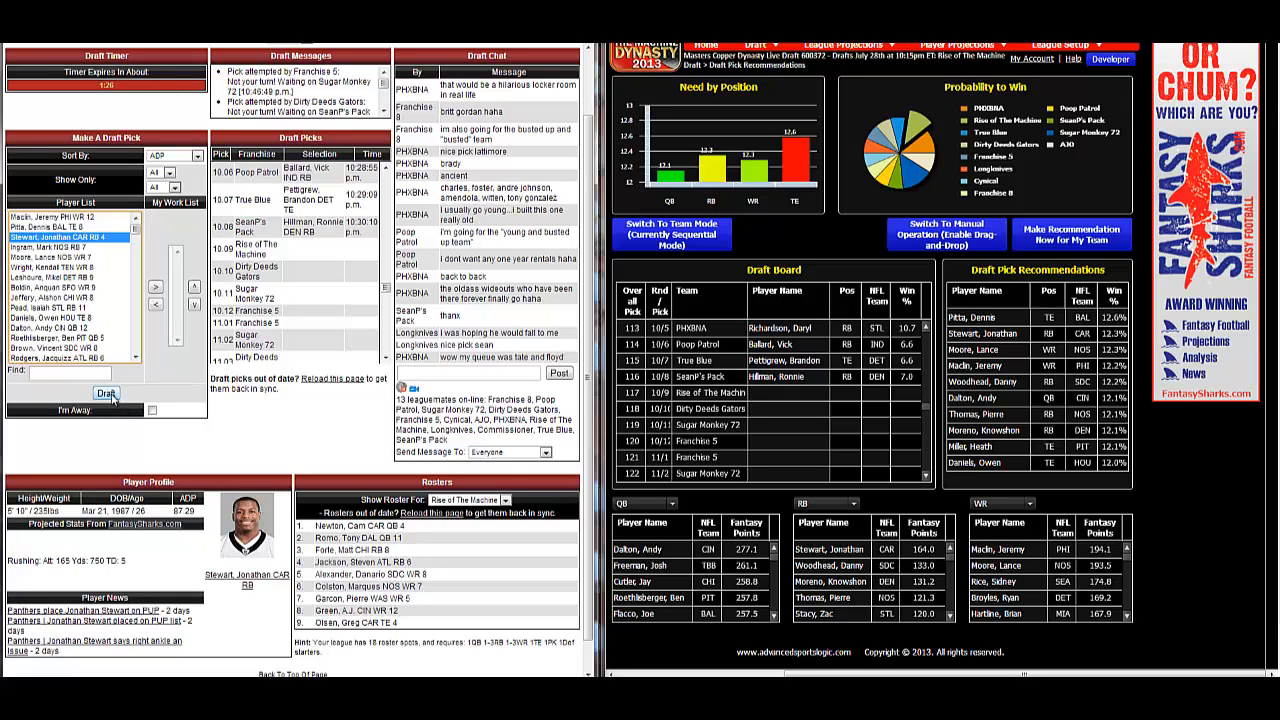
click(107, 394)
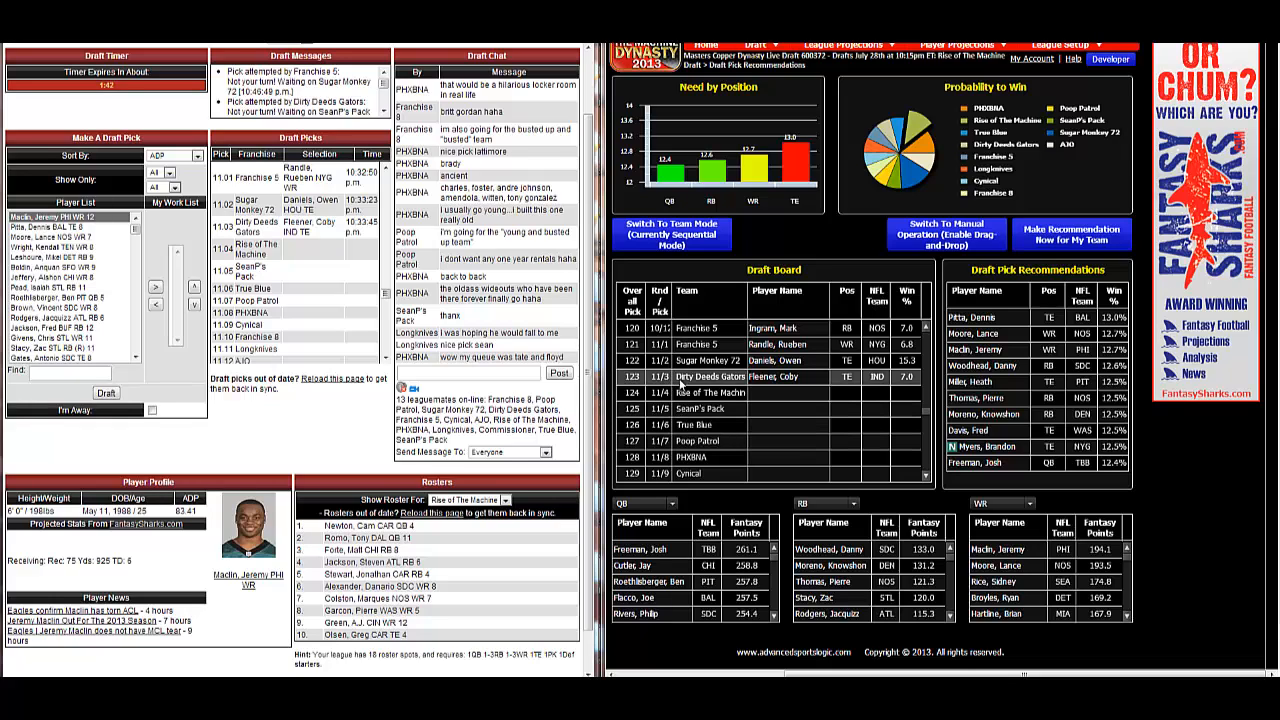
click(97, 238)
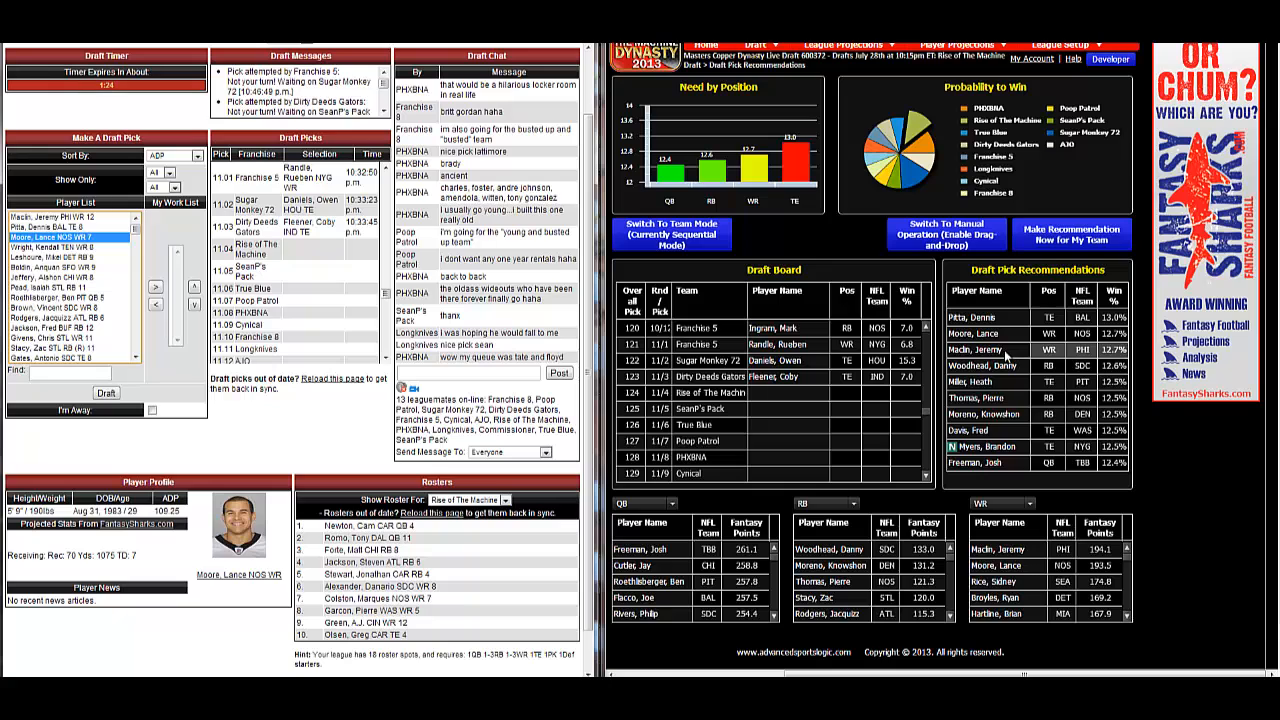
click(36, 218)
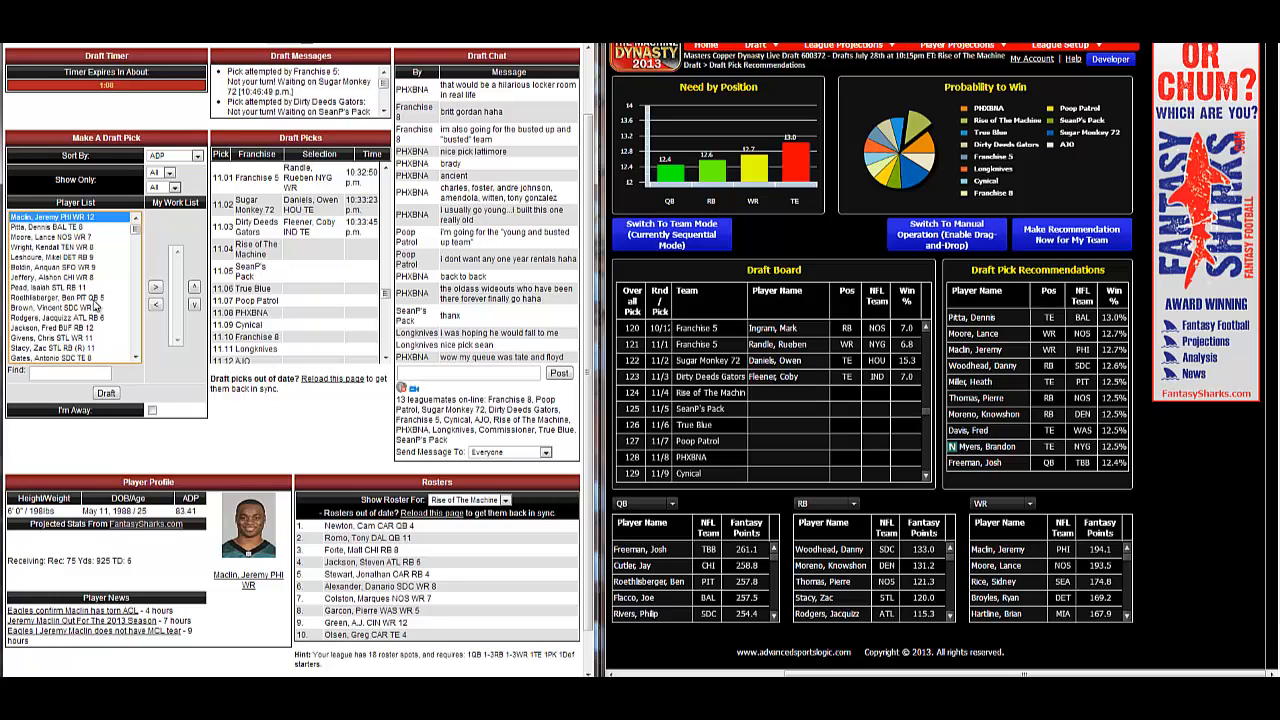
click(52, 237)
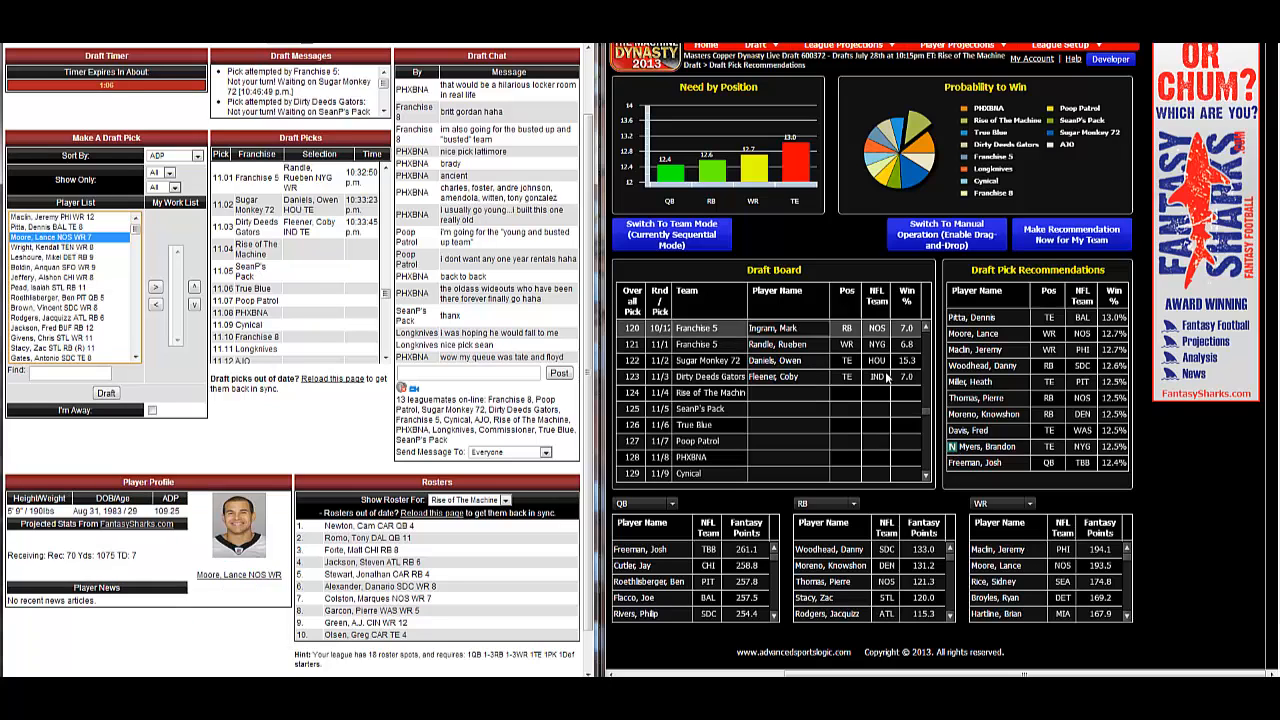
click(108, 394)
click(108, 394)
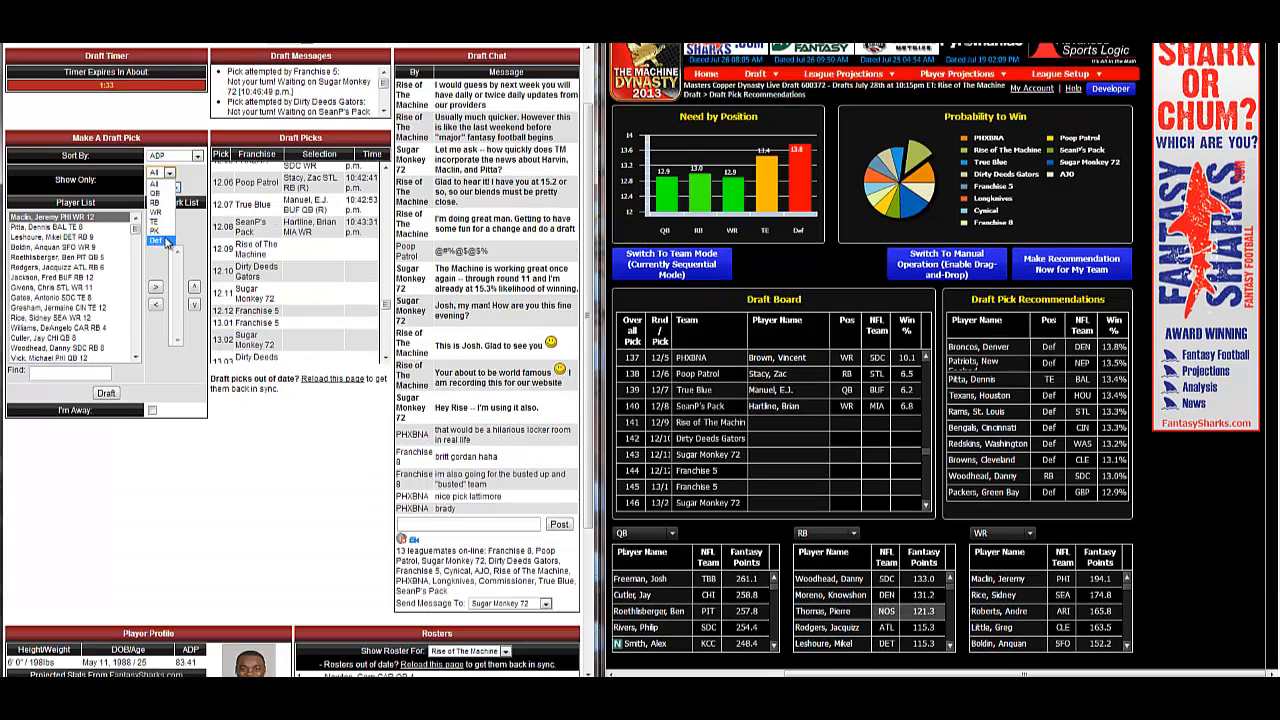
Filter the player list to Def and draft the Denver Broncos defense as pick 12.09
click(160, 245)
click(65, 217)
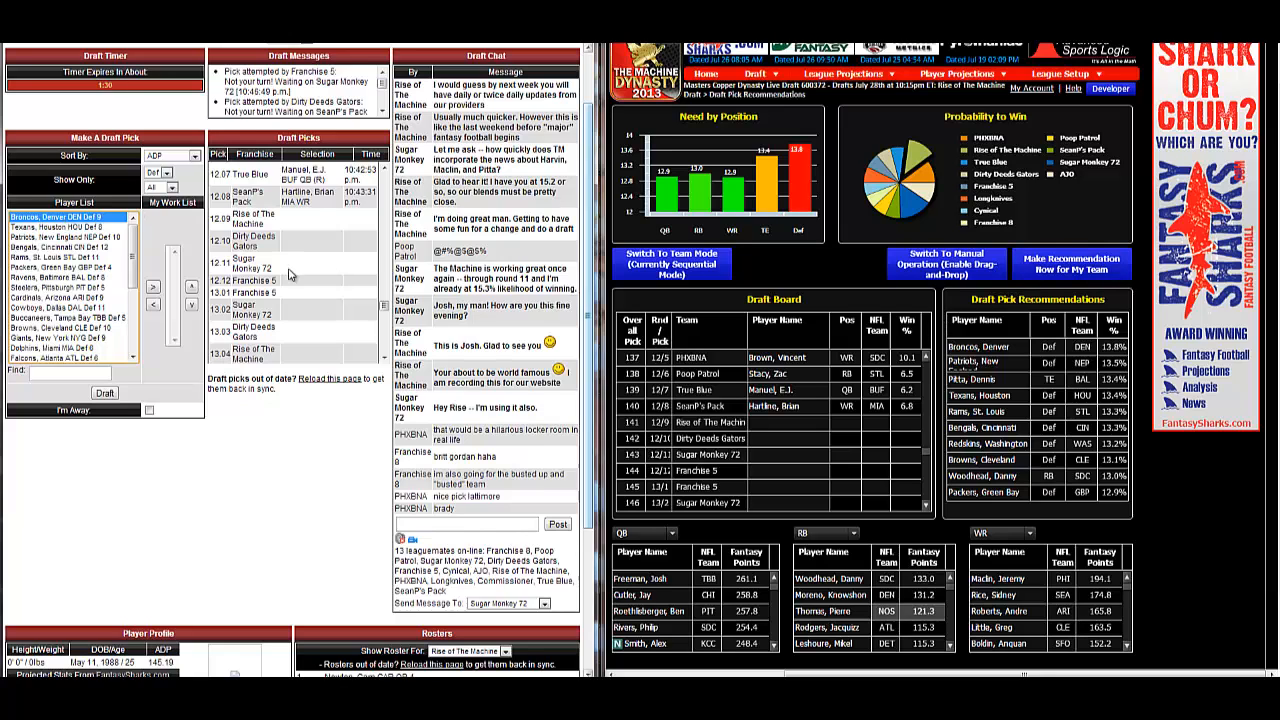
click(112, 393)
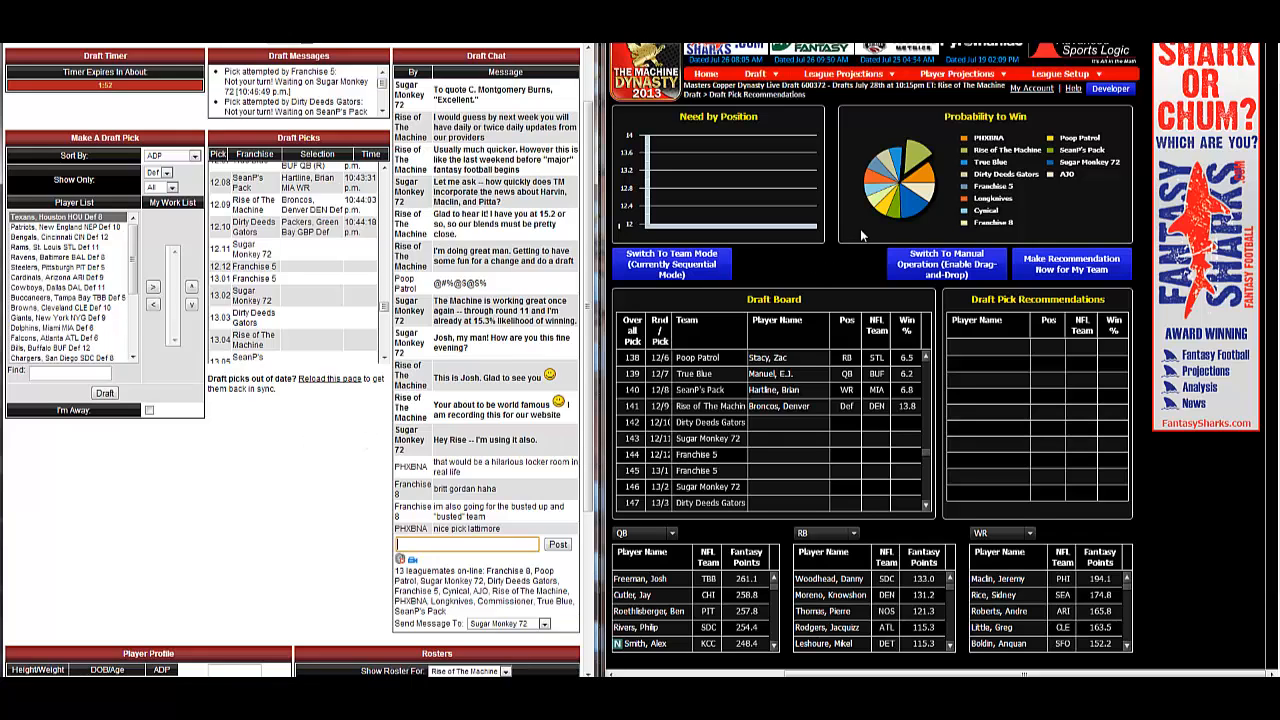
mouse_move(921, 207)
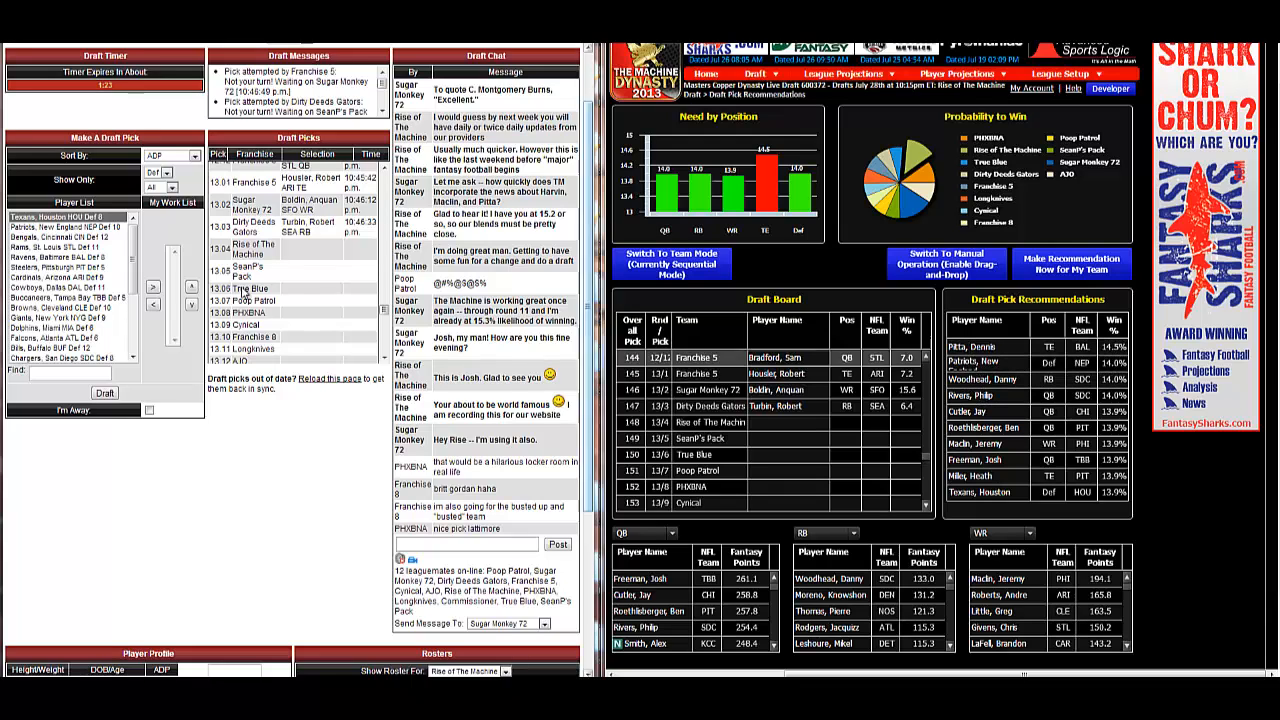
Filter the player list to RB and draft Danny Woodhead as pick 13.04
click(160, 172)
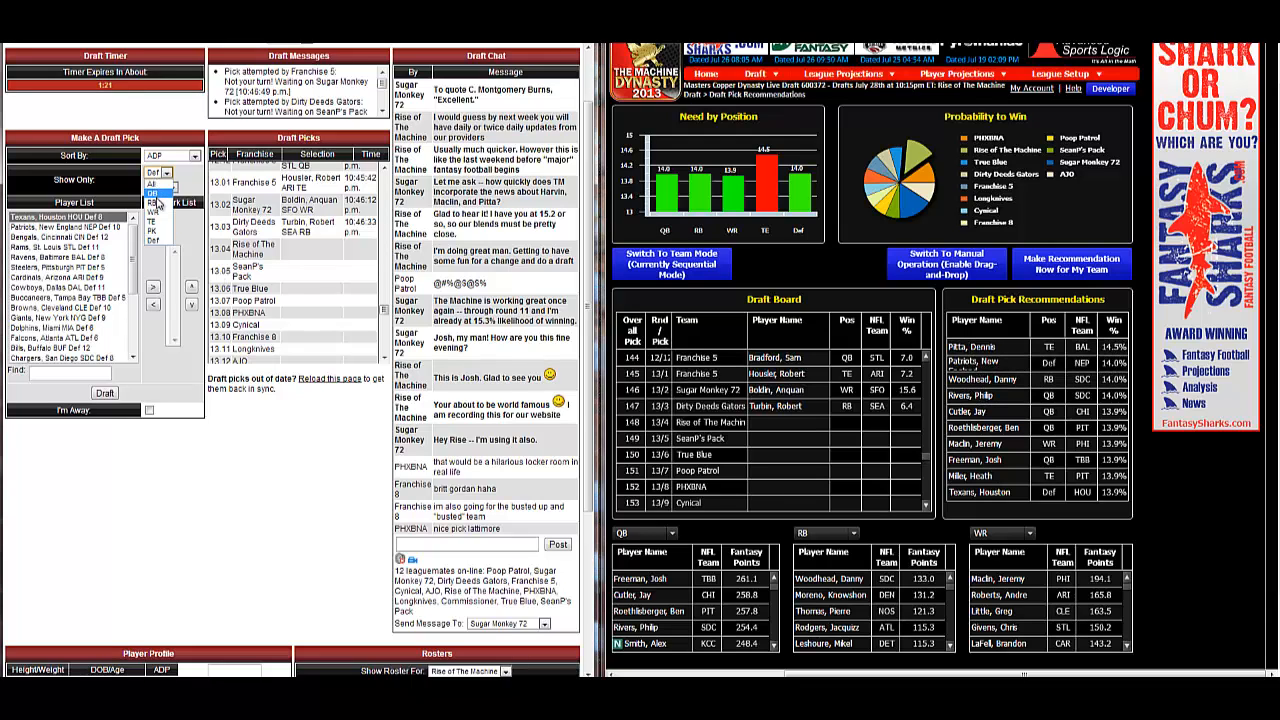
click(156, 203)
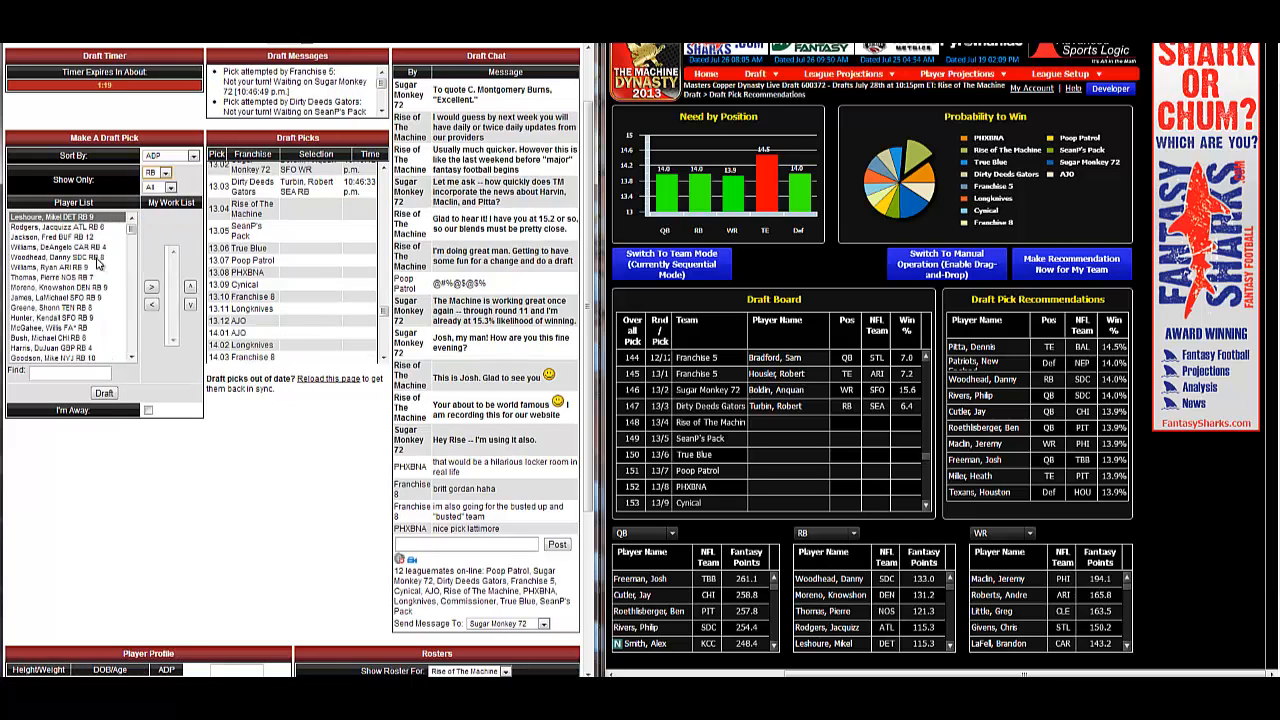
click(99, 258)
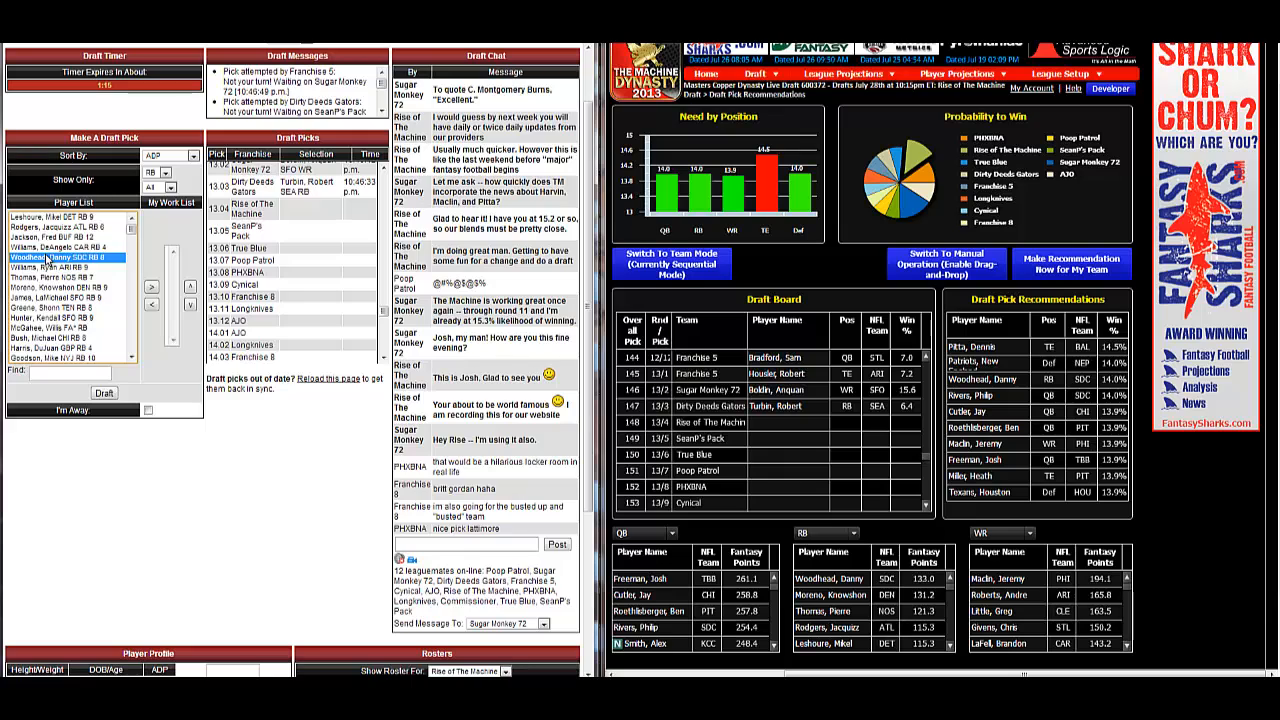
click(102, 393)
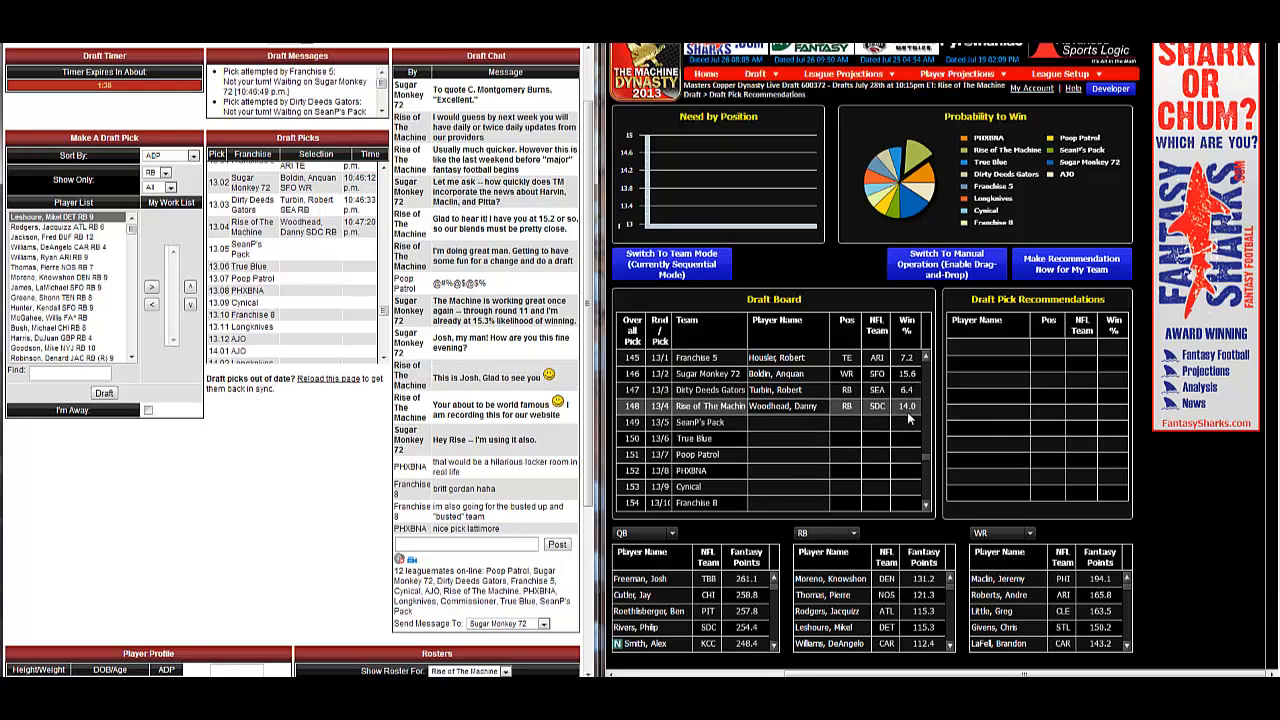
mouse_move(886, 216)
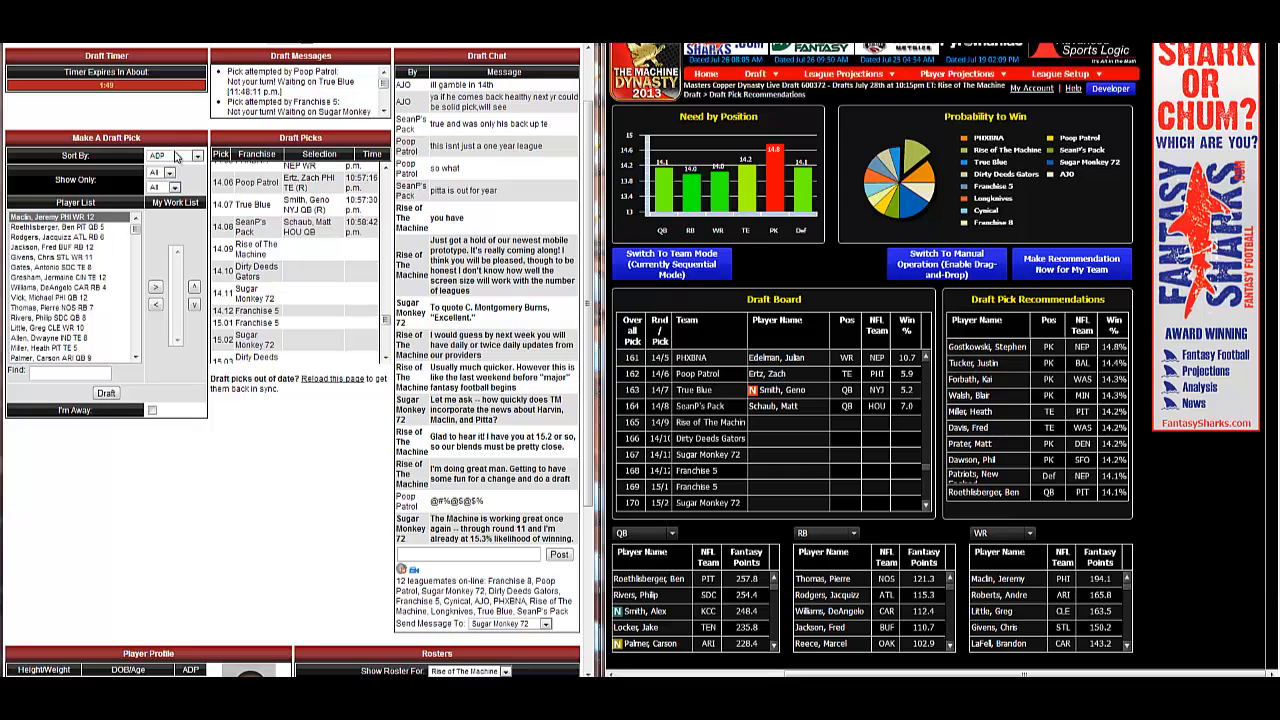
Filter the player list to PK for pick 14.09
click(176, 156)
click(176, 156)
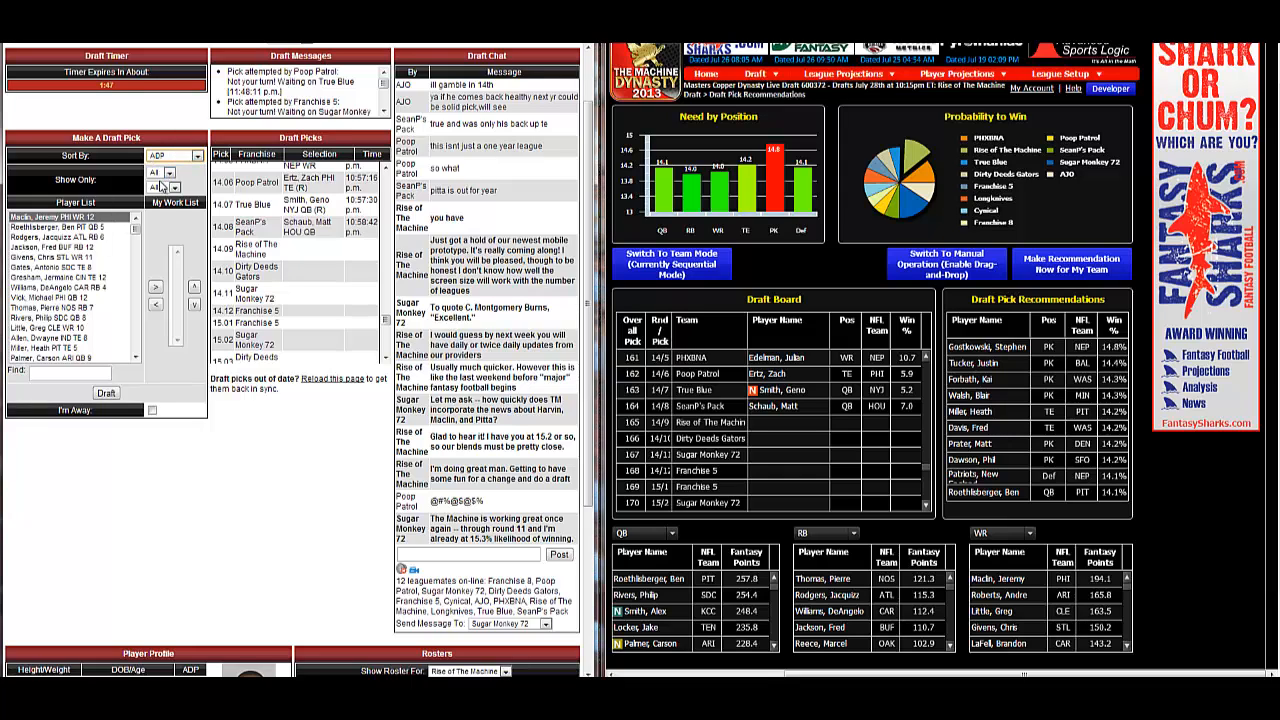
click(163, 174)
click(160, 232)
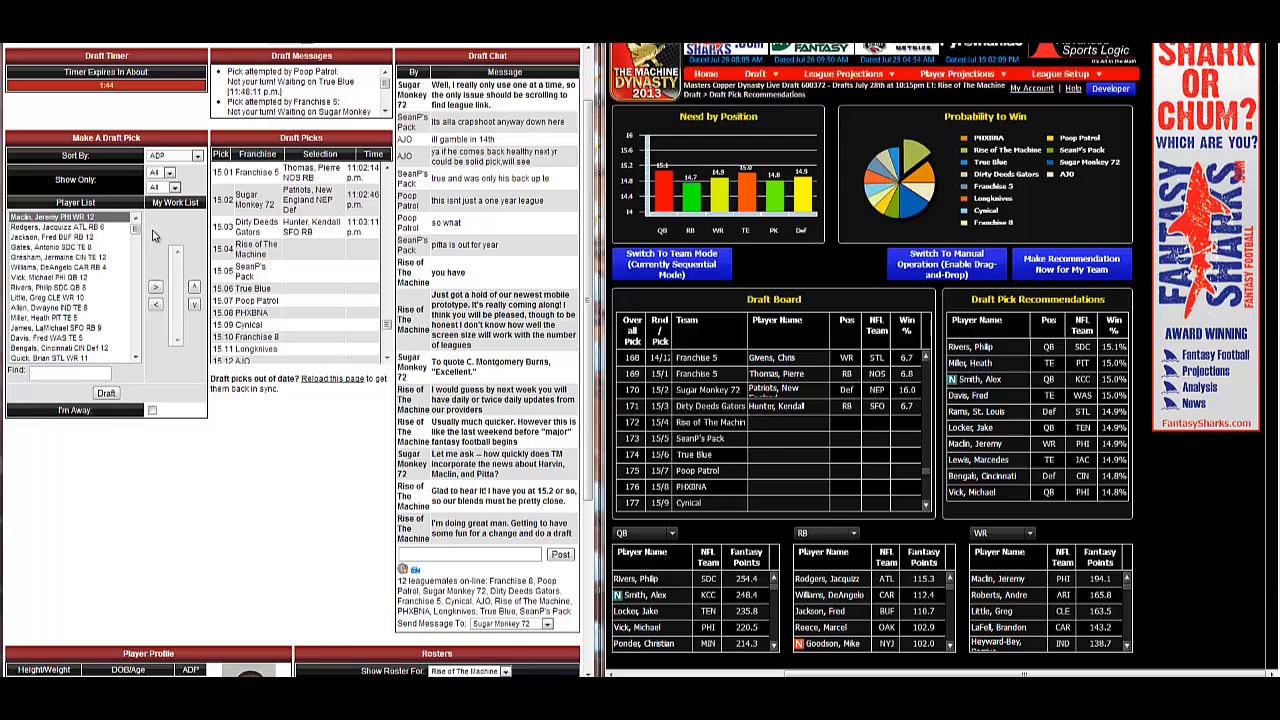
Filter the player list to QB, review Philip Rivers' profile and news, and draft him as pick 15.04
click(163, 176)
click(156, 192)
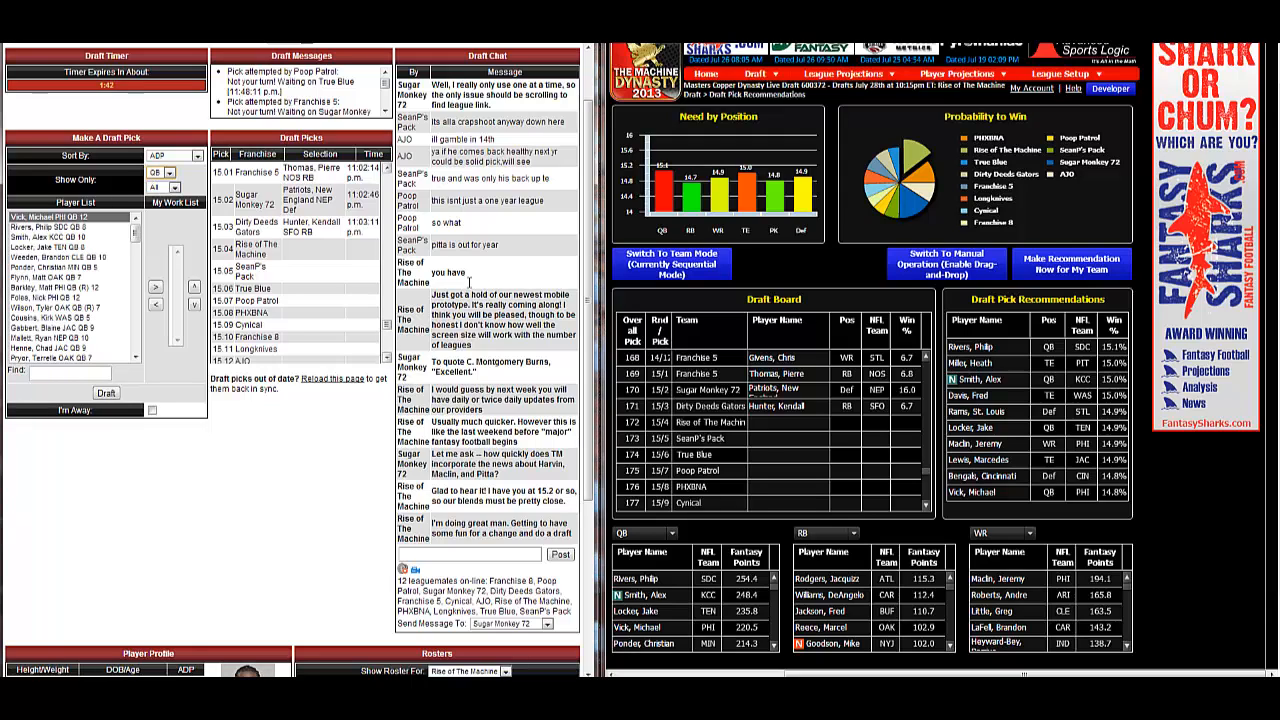
click(37, 229)
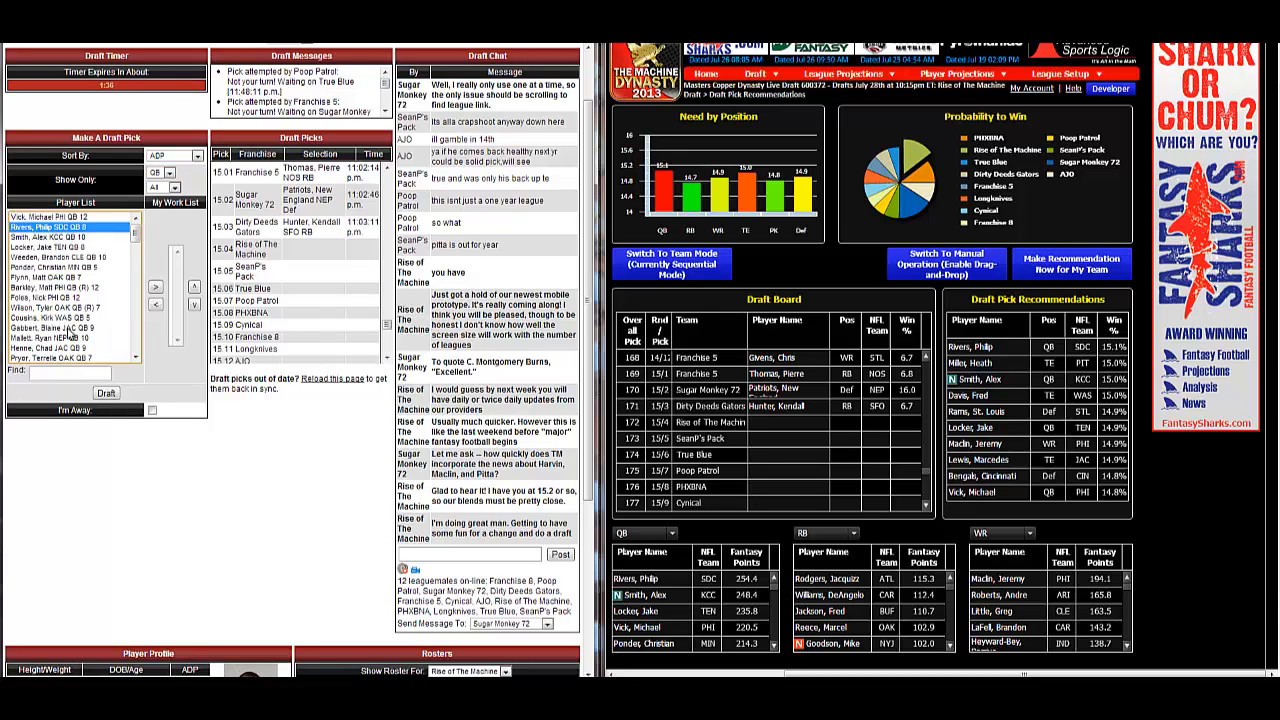
click(218, 487)
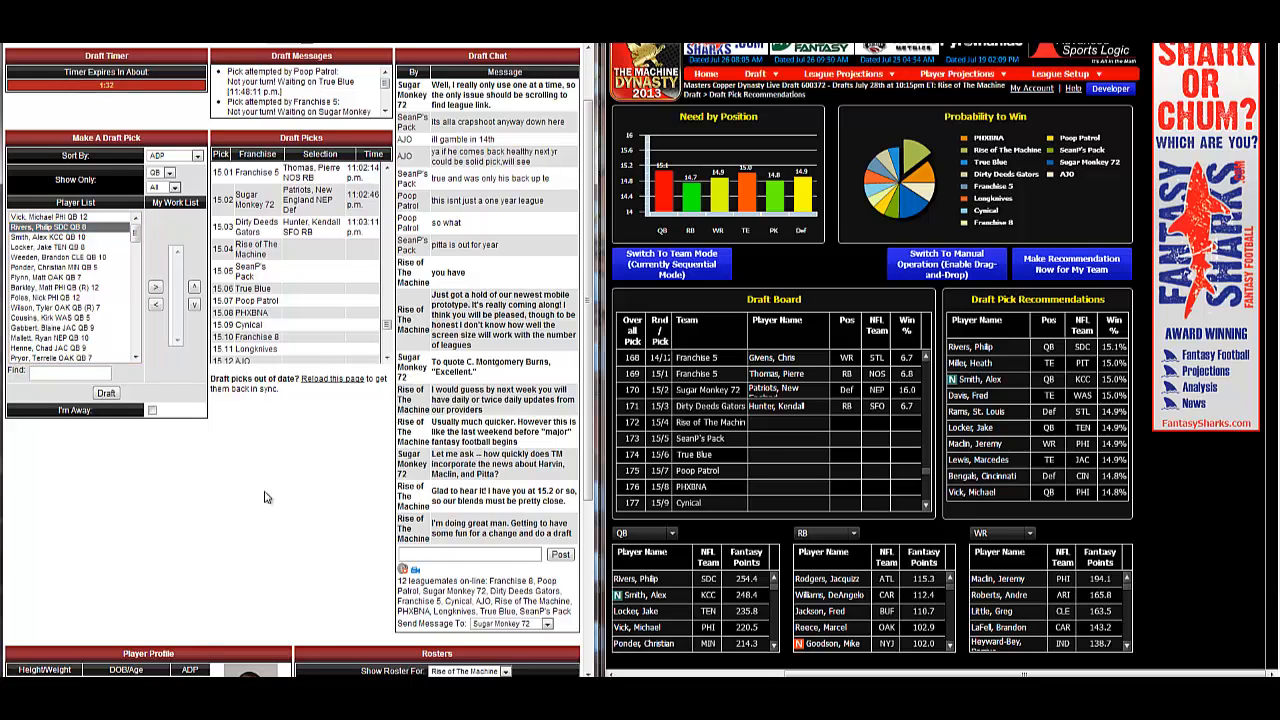
scroll(266, 494, down, 3)
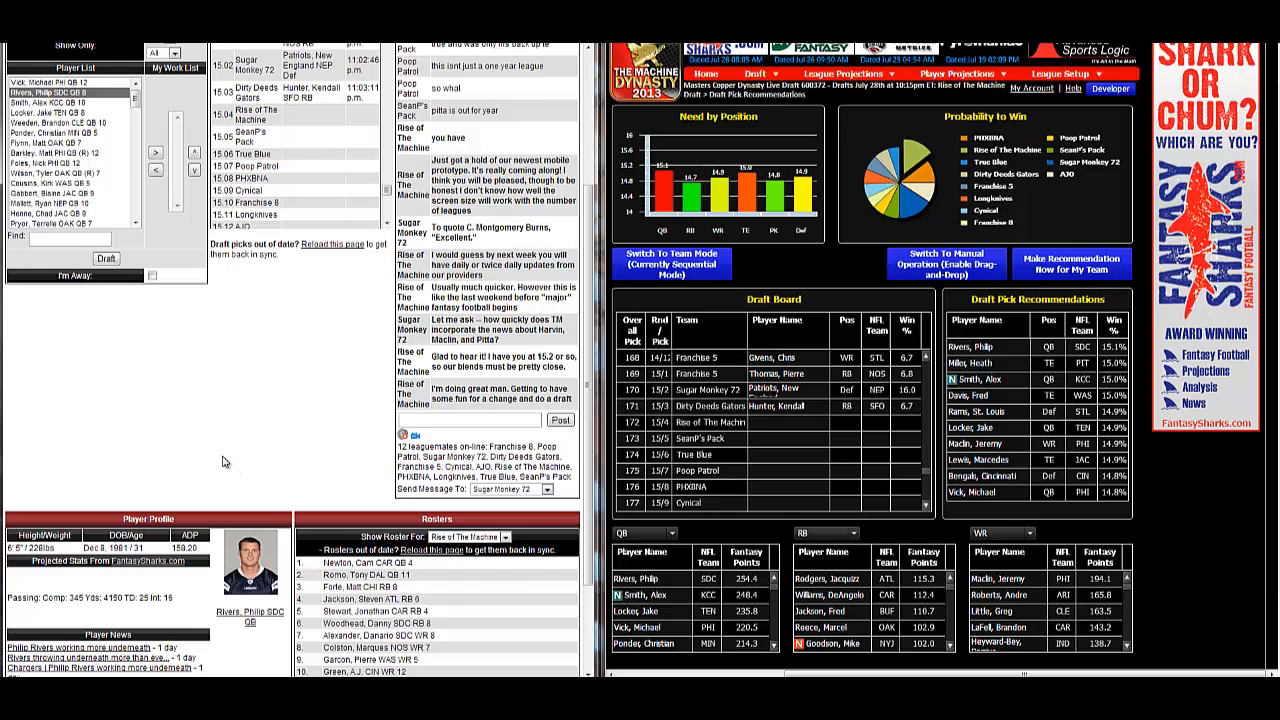
scroll(223, 457, up, 3)
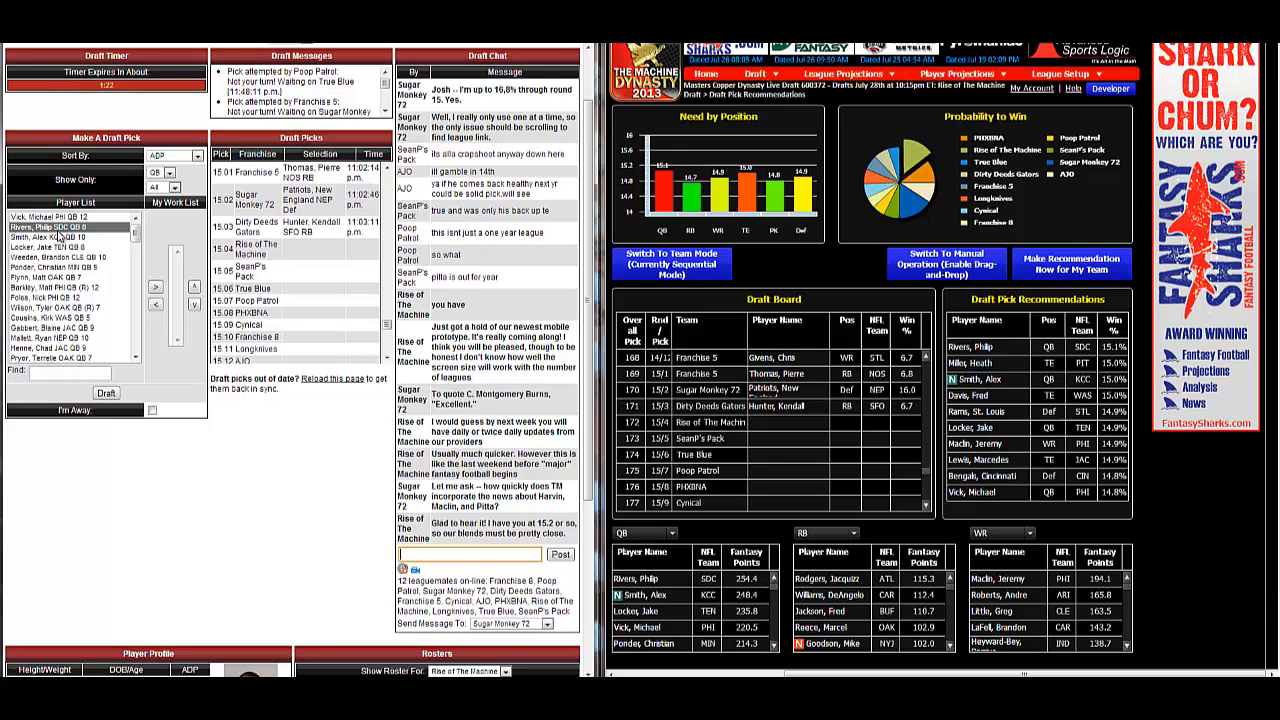
click(106, 393)
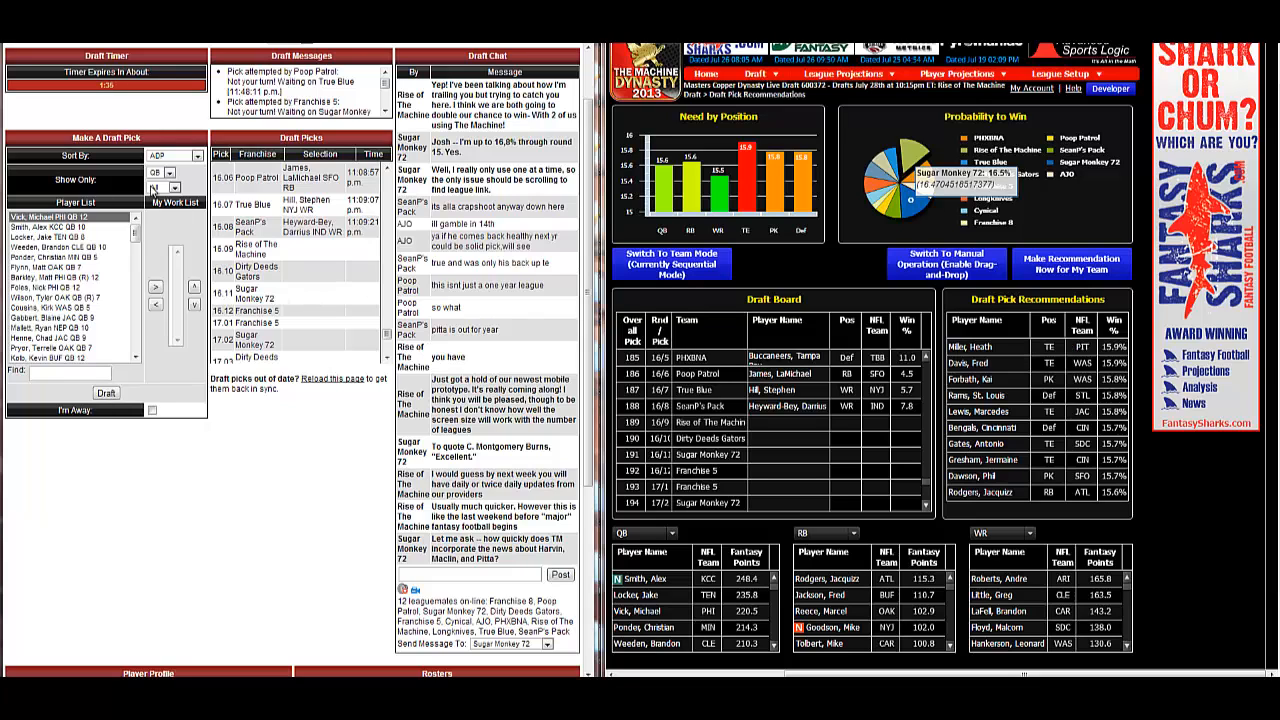
Filter the player list to TE and draft Heath Miller as pick 16.09
click(172, 174)
click(146, 237)
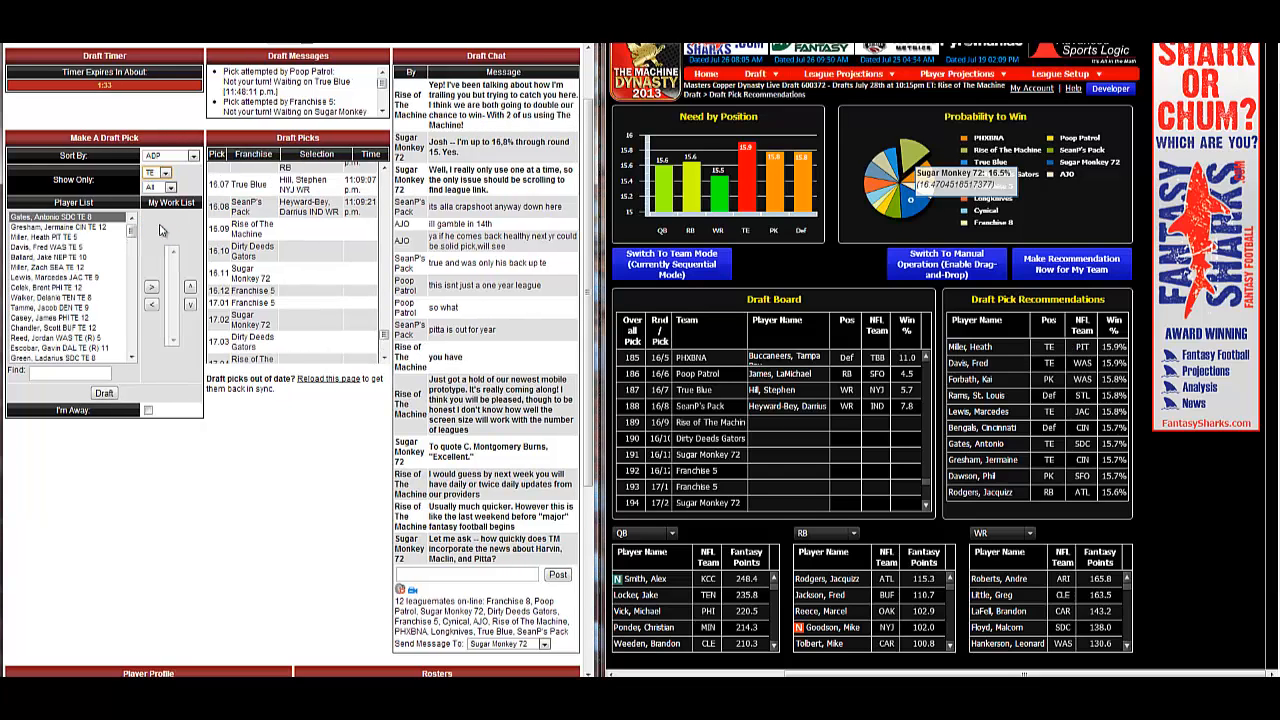
click(45, 237)
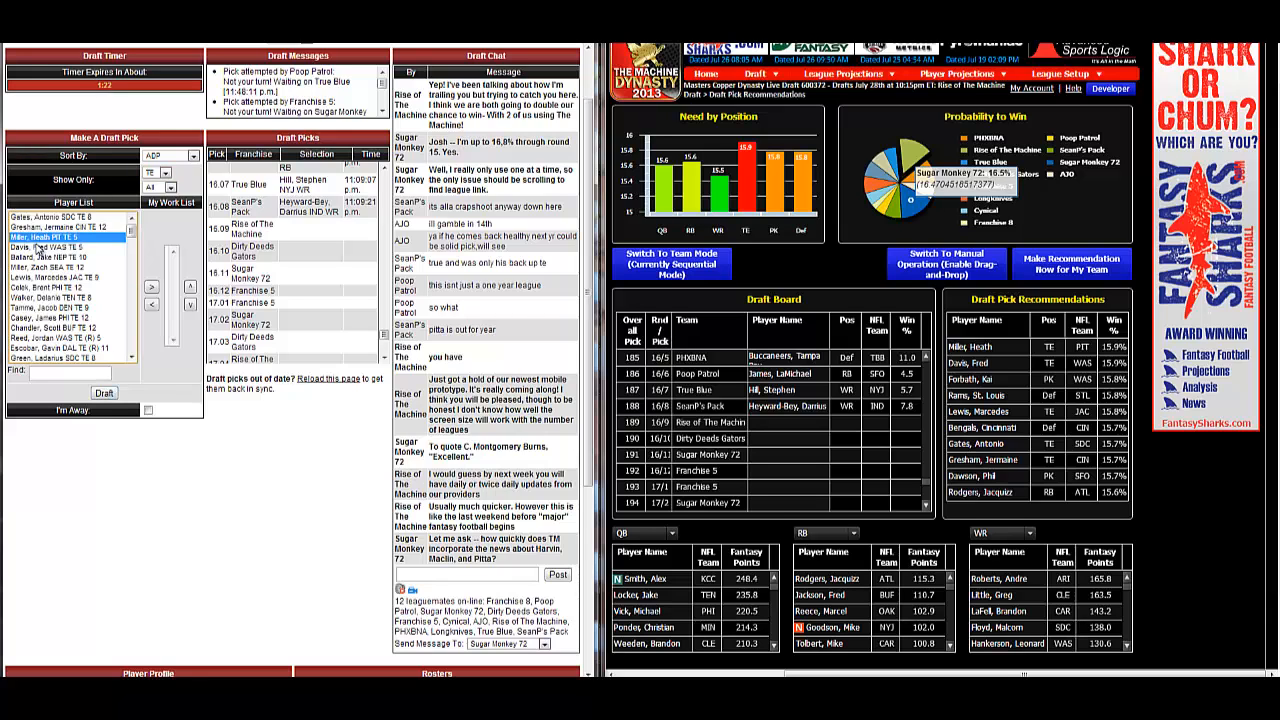
click(104, 393)
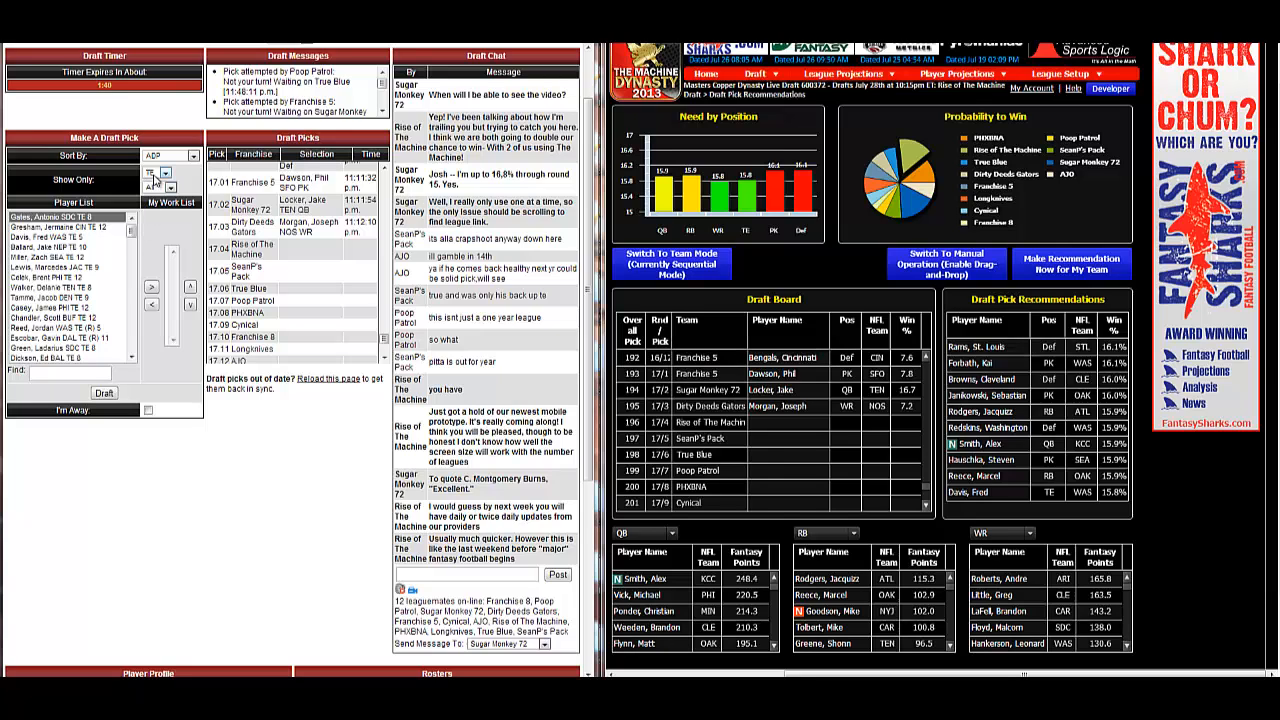
Filter the player list to Def and draft the St. Louis Rams defense as pick 17.04
click(155, 174)
click(152, 243)
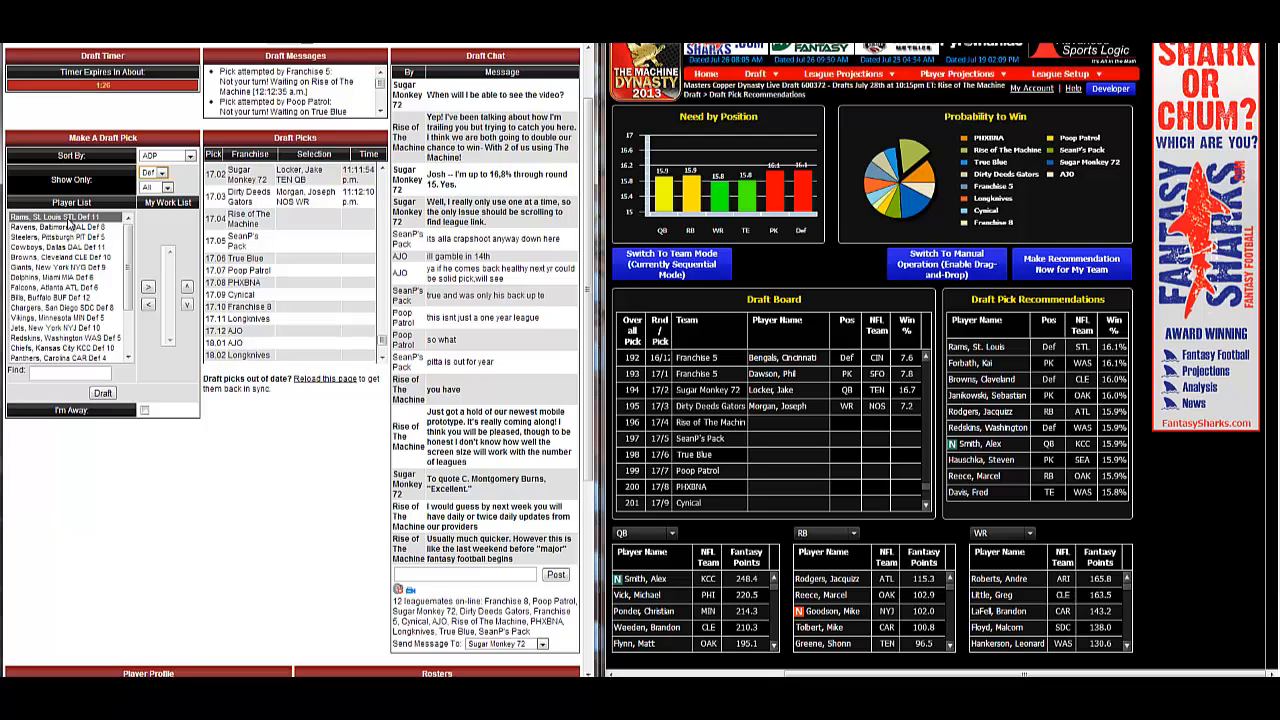
click(103, 393)
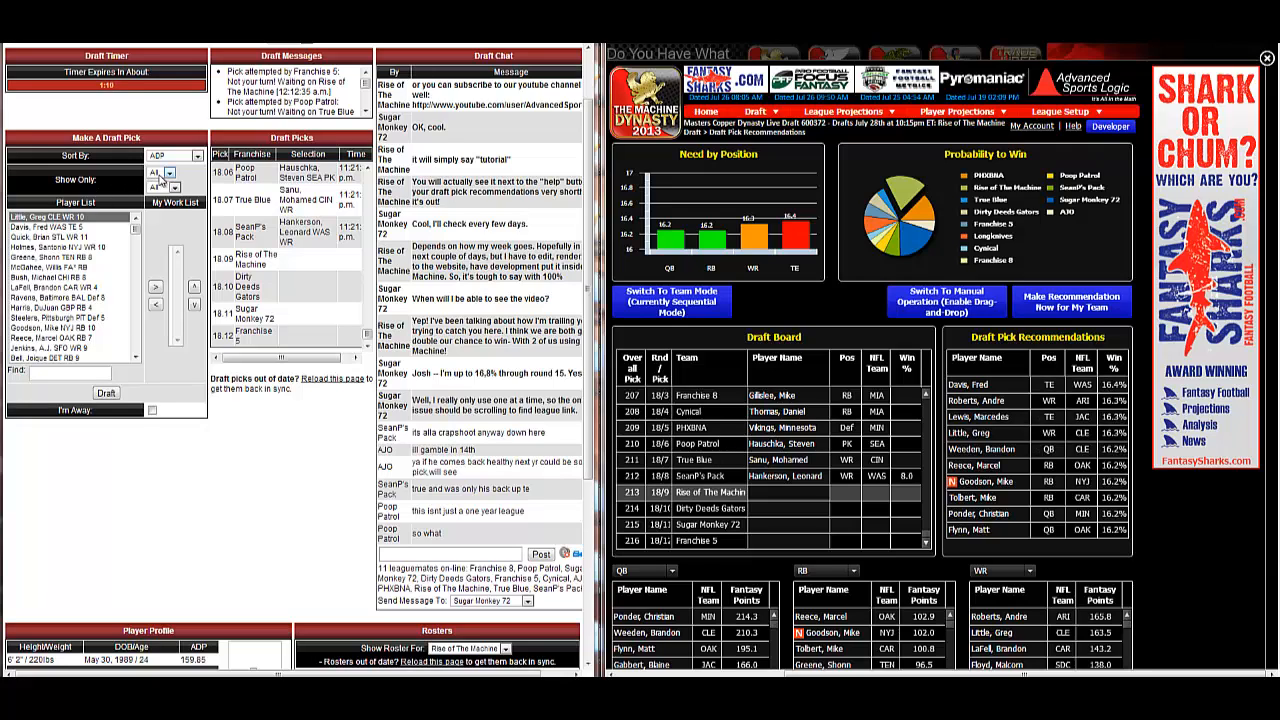
Draft wide receiver Greg Little as the final pick 18.09 from the unfiltered list and check Sugar Monkey 72's win probability
click(168, 173)
click(76, 217)
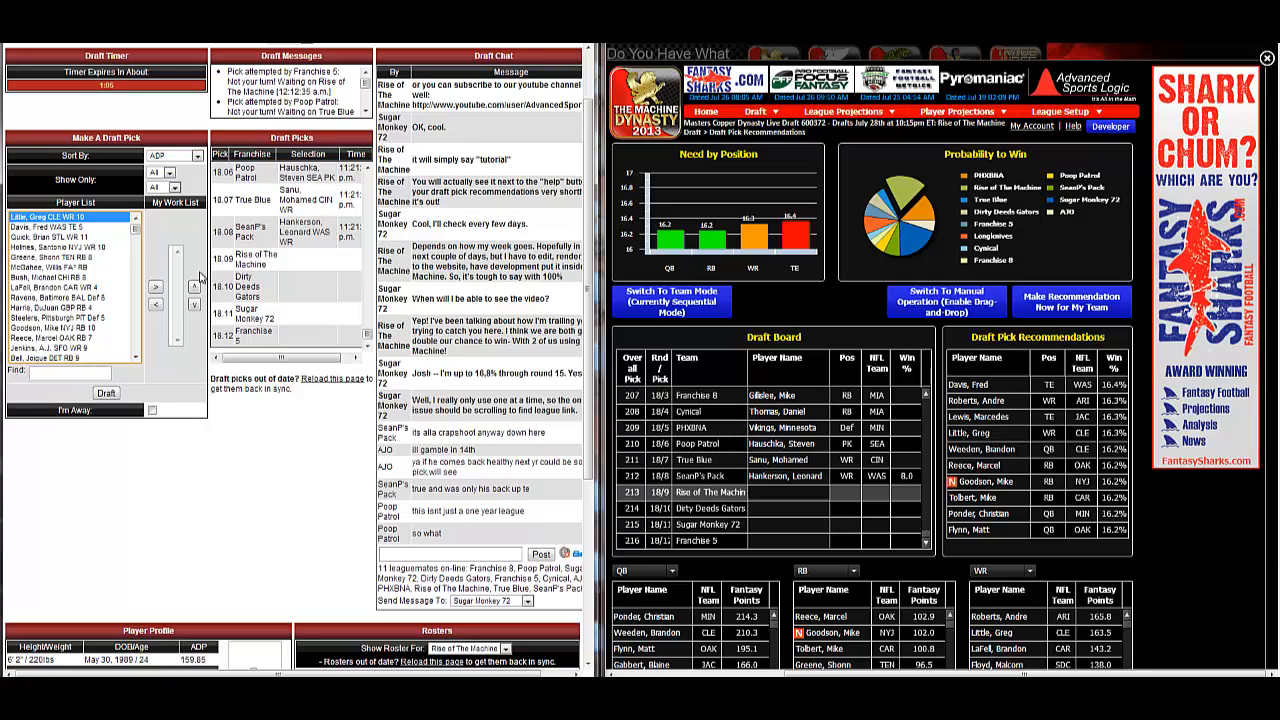
click(107, 393)
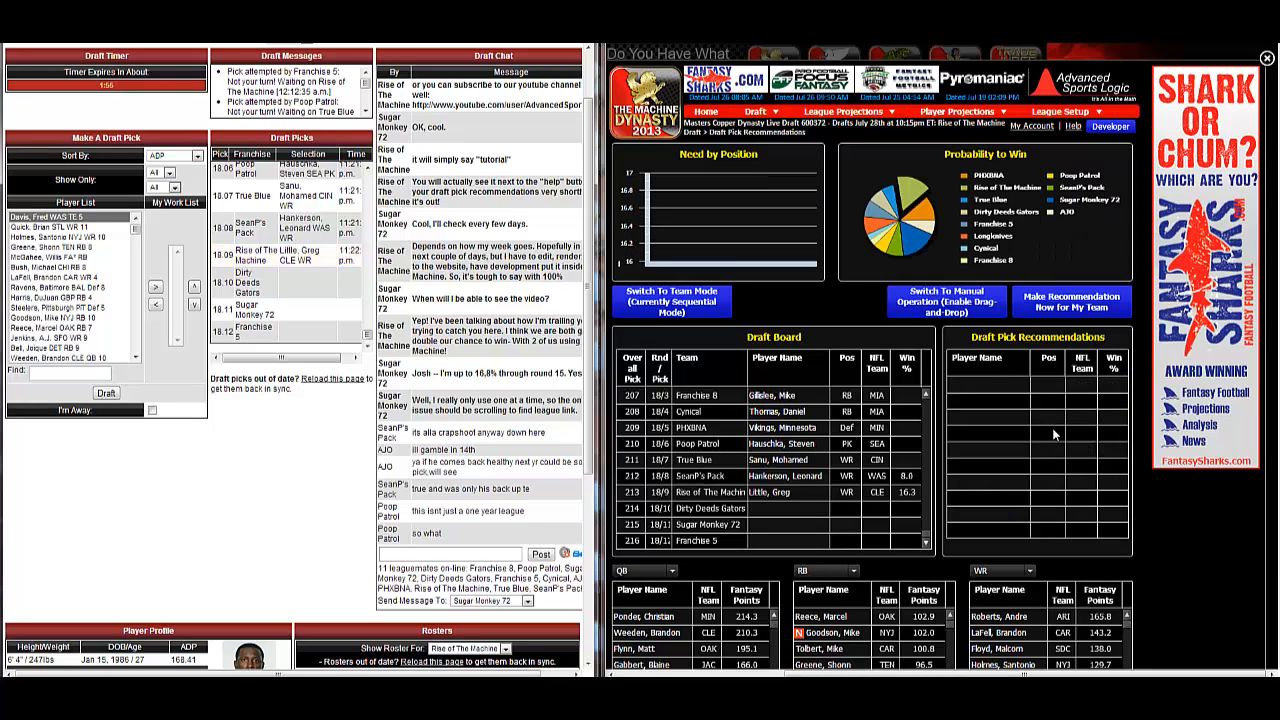
mouse_move(915, 234)
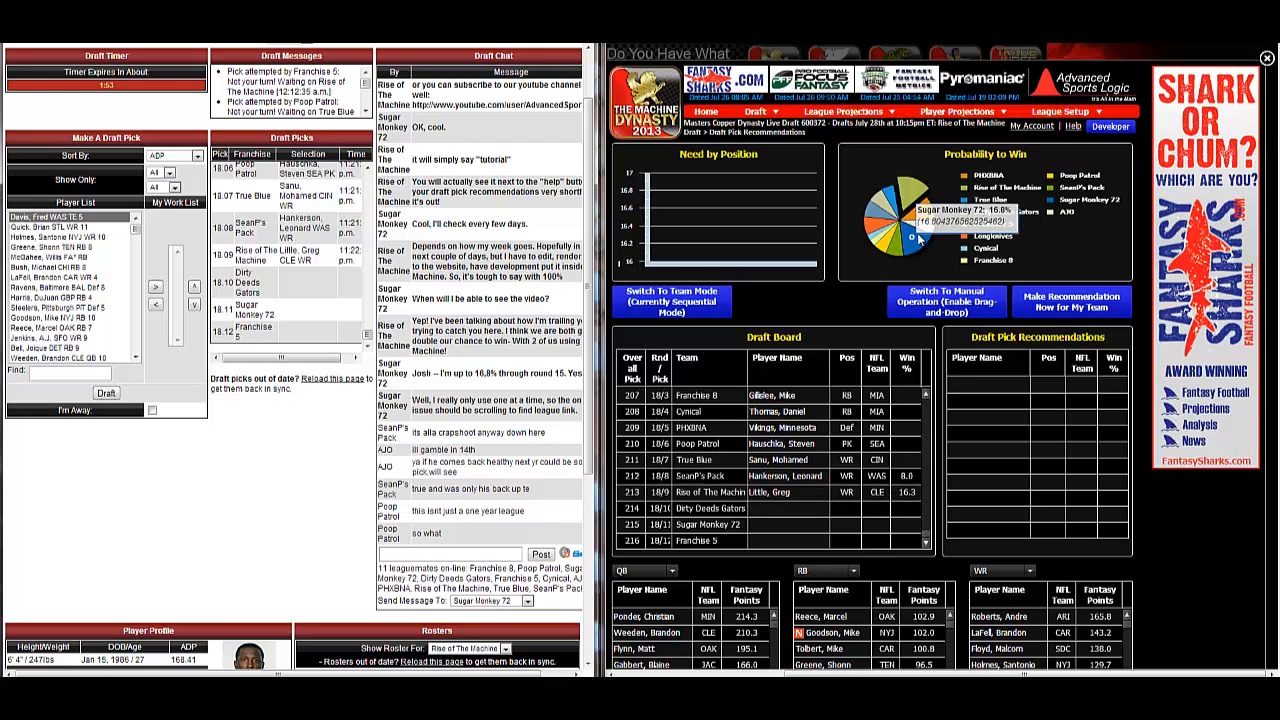